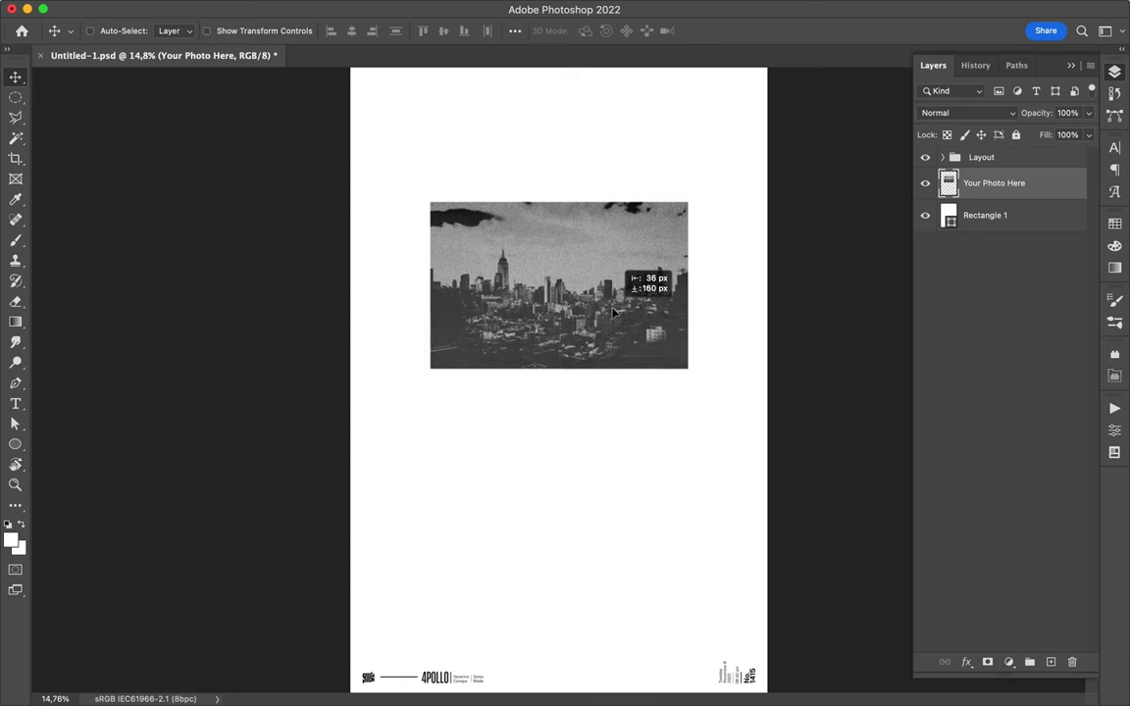
Step: Copy several slices of the skyline photo onto their own layers and offset them sideways
scroll(564, 294, "up", 3)
key("m")
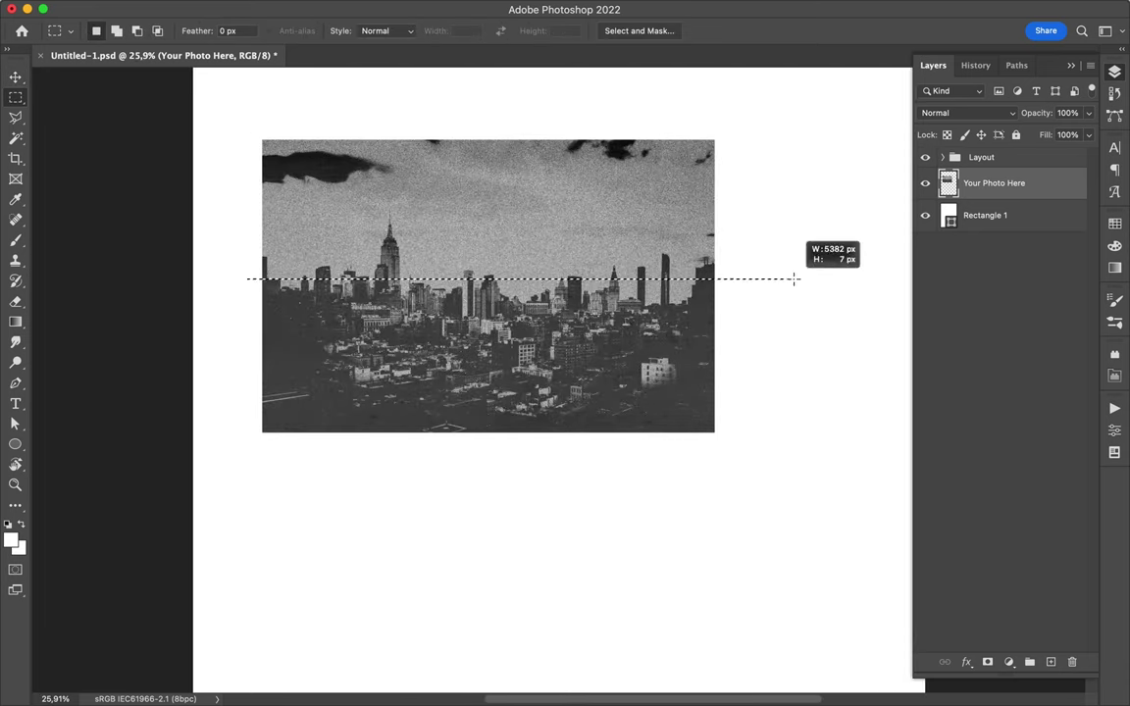
key("ctrl+j")
key("ctrl+j")
key("Return")
key("ctrl+j")
key("v")
key("ctrl+j")
key("v")
mouse_move(473, 357)
left_mouse_down()
mouse_move(474, 367)
mouse_move(686, 381)
left_mouse_up()
Step: Move a copied photo strip down below the photo's bottom edge
left_click(994, 280)
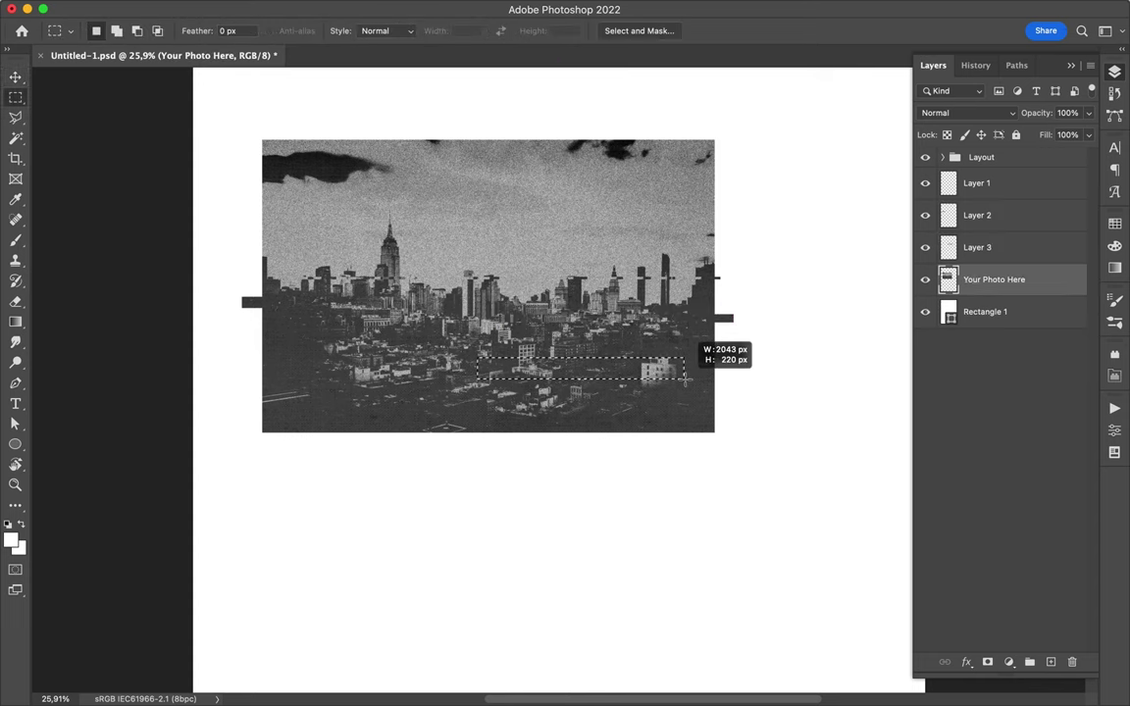
key("v")
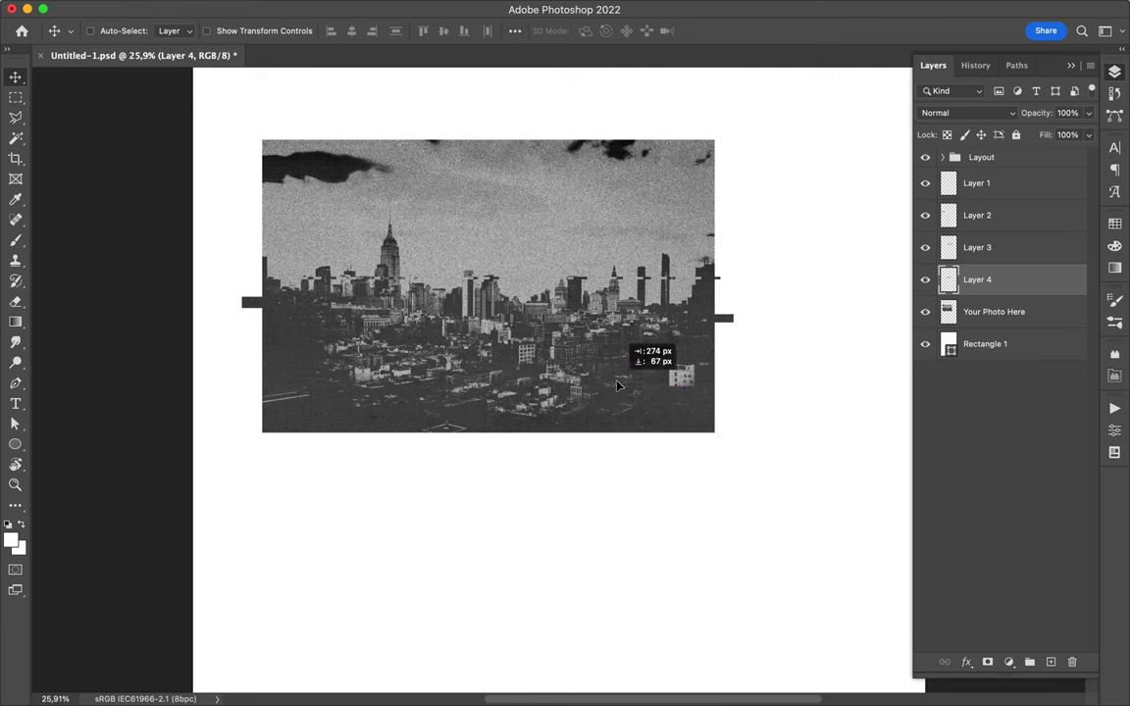
left_click_drag(617, 386, 665, 451)
Step: Copy the sky band onto its own layer and shift it left past the edge
key("m")
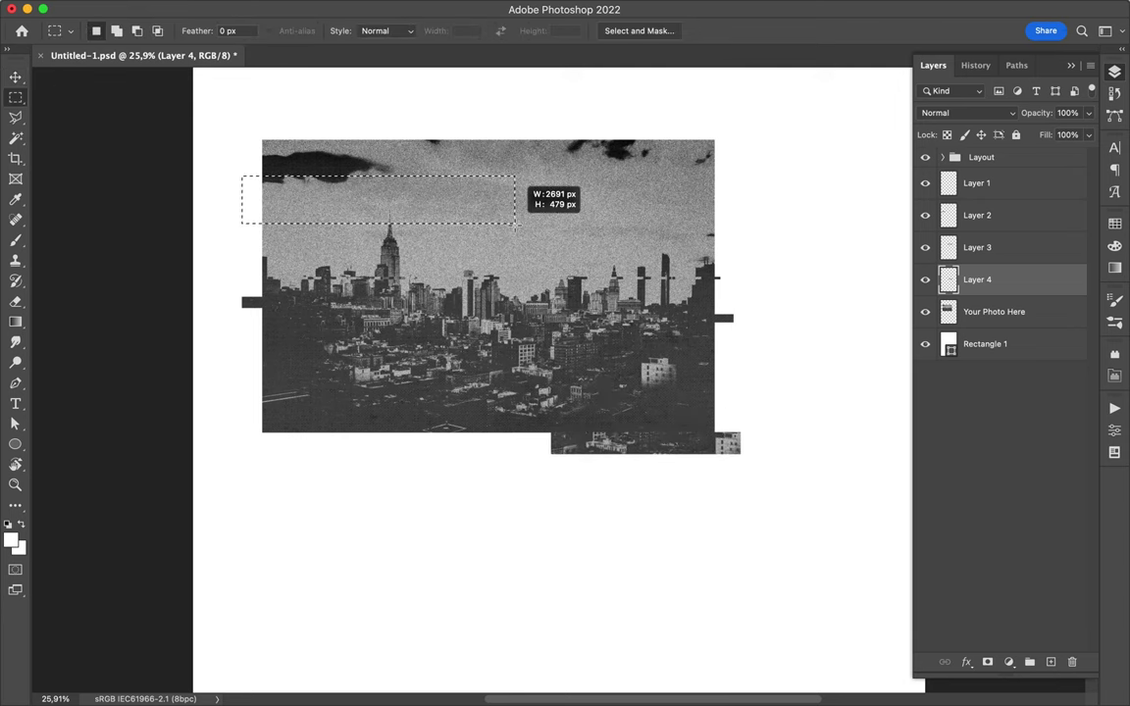
left_click(986, 311)
key("ctrl+j")
key("v")
left_click_drag(393, 208, 355, 208)
Step: Copy a thin strip of buildings and stack duplicates of it below the photo
key("m")
left_click_drag(366, 355, 530, 372)
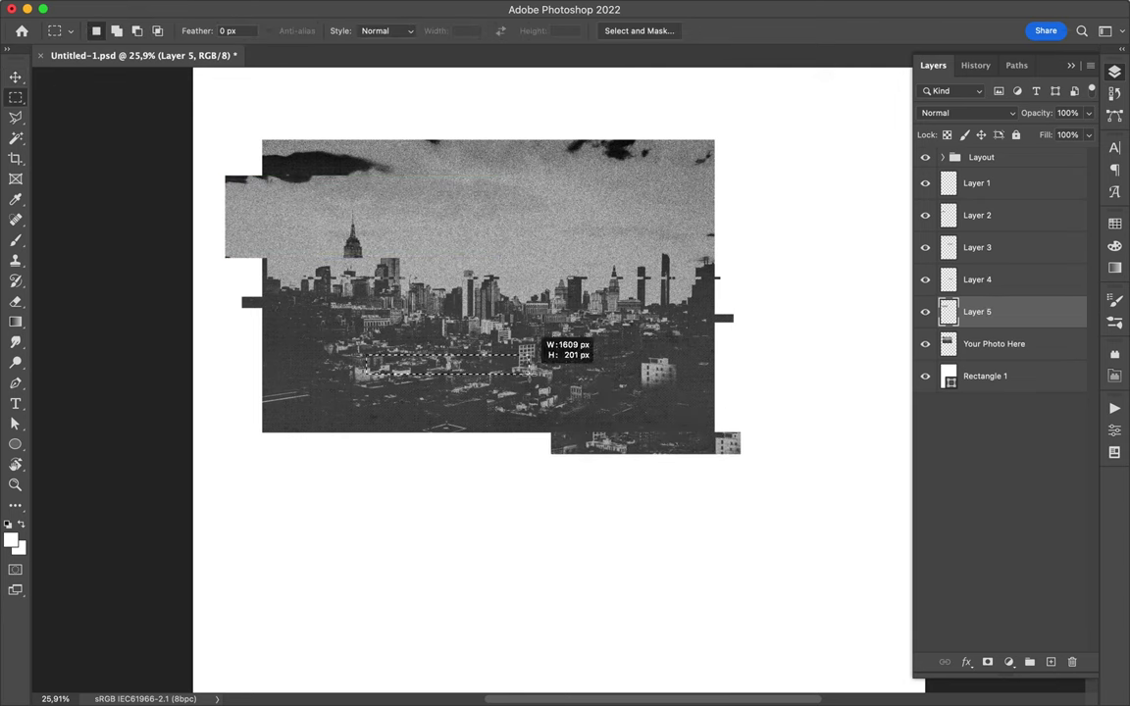
key("ctrl+j")
key("v")
mouse_move(461, 364)
left_mouse_down()
mouse_move(461, 462)
mouse_move(495, 486)
mouse_move(503, 512)
left_mouse_up()
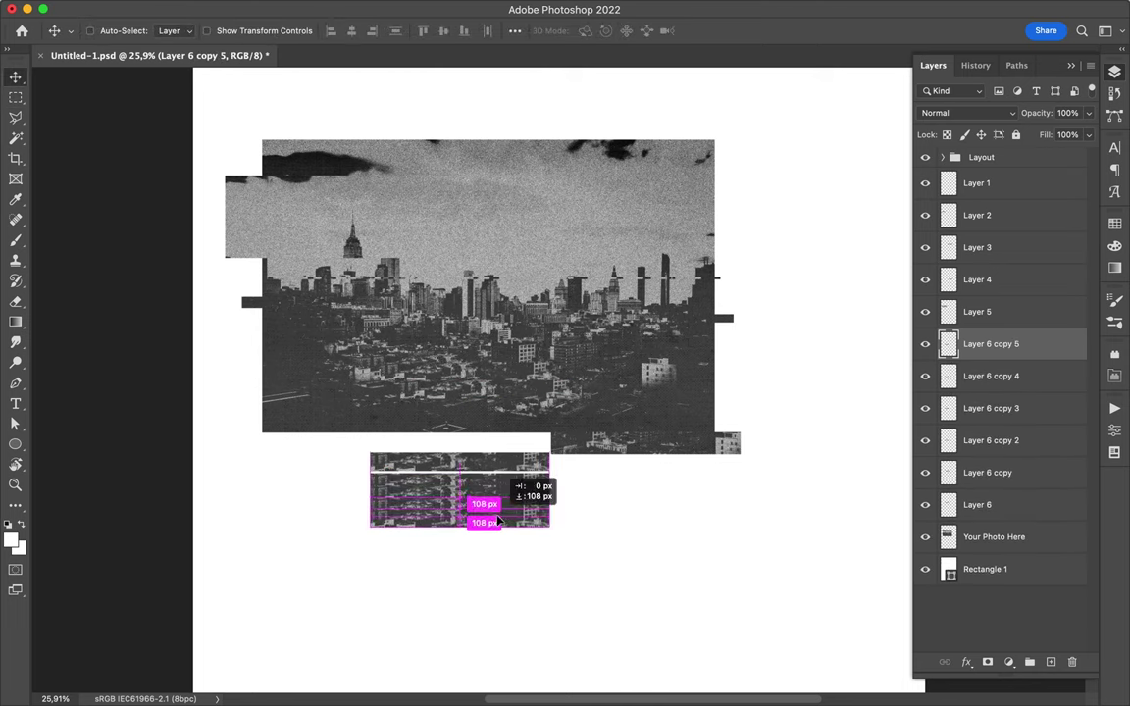
Step: Copy a square of the photo to Layer 7, move it lower right, and start text below
key("m")
scroll(567, 536, "down", 2)
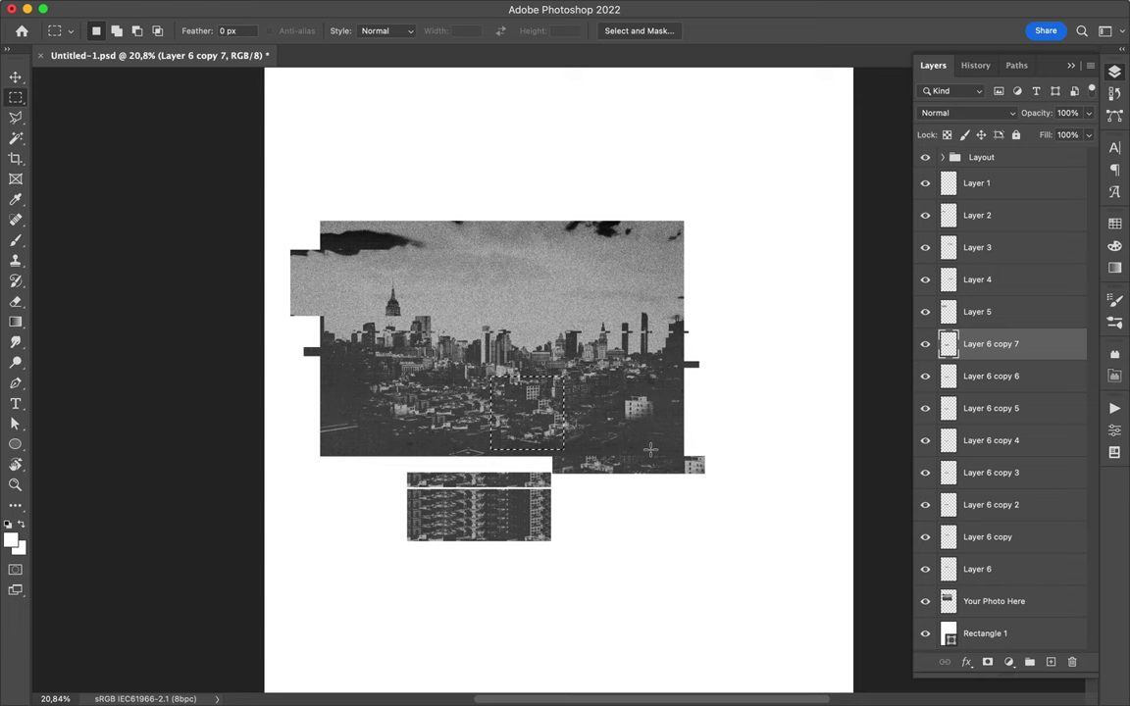
left_click(961, 606)
key("ctrl+j")
key("v")
scroll(476, 295, "down", 1)
left_click_drag(525, 251, 701, 511)
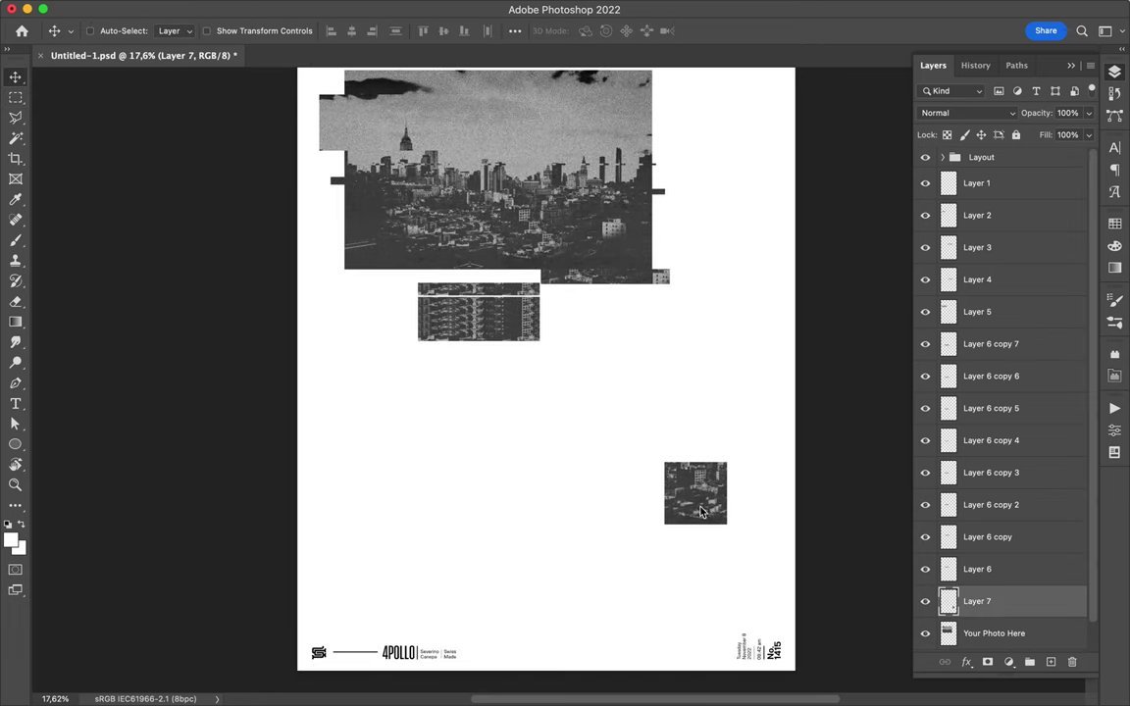
key("t")
left_click(479, 463)
Step: Scale the N up into a huge Sedgwick Co letter near the left edge
left_click_drag(489, 459, 677, 318)
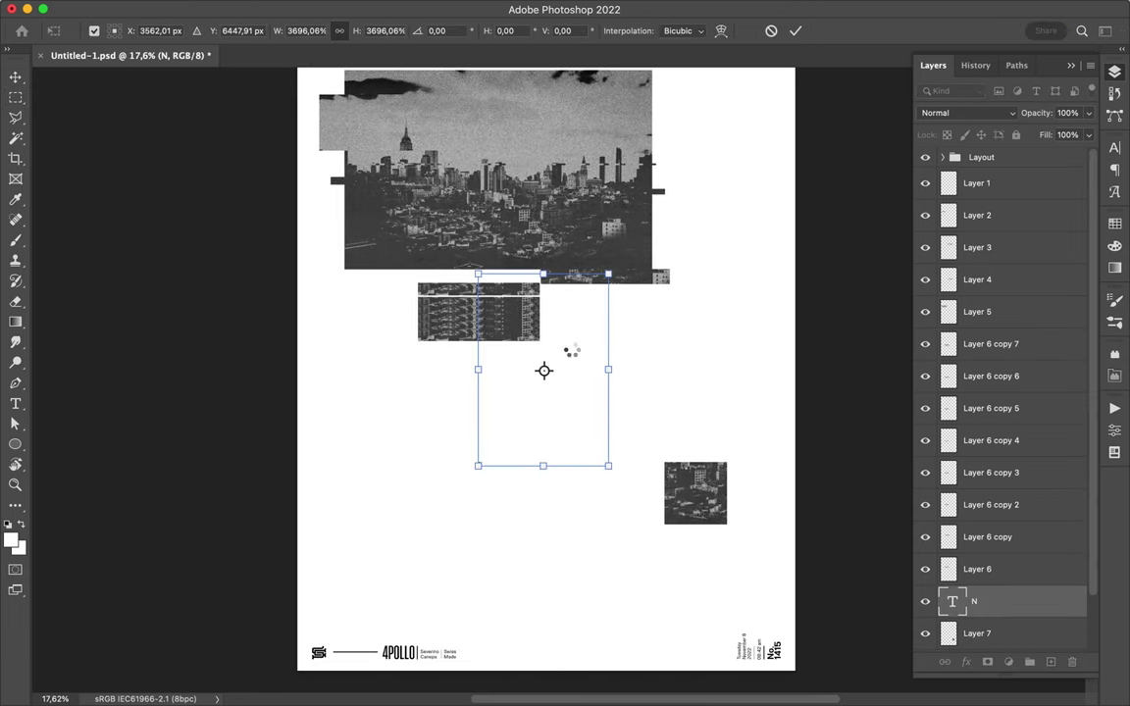
left_click(1115, 147)
left_click(1017, 171)
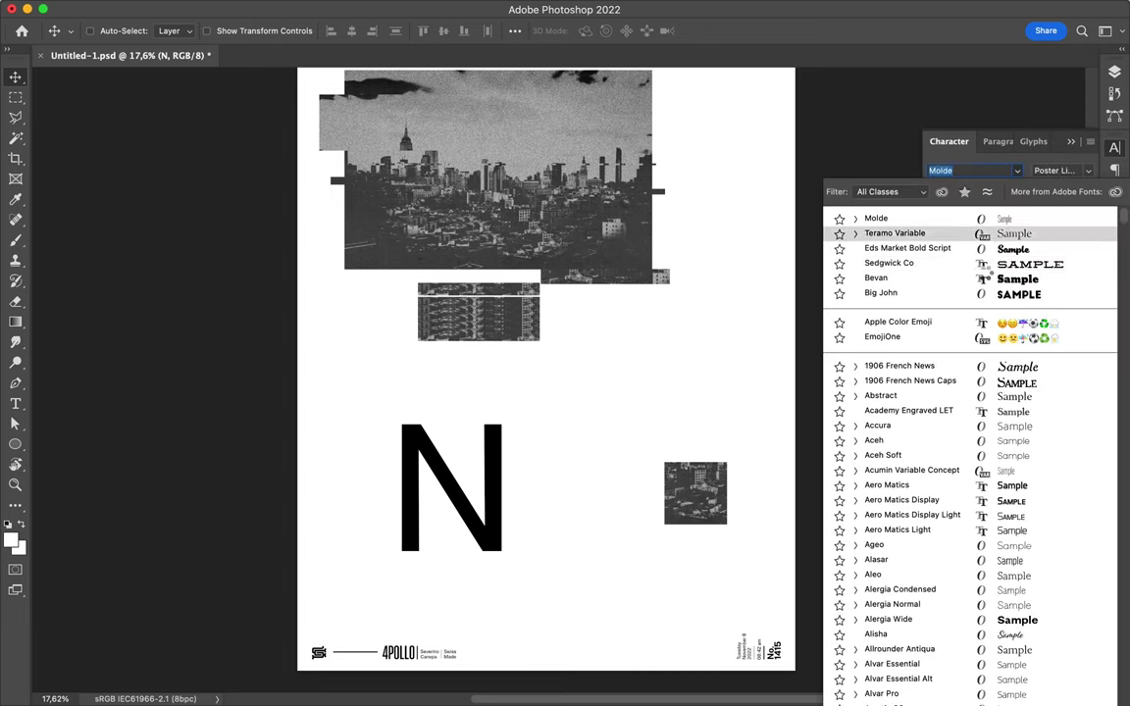
left_click(908, 257)
mouse_move(508, 533)
left_mouse_down()
mouse_move(396, 500)
mouse_move(524, 542)
left_mouse_up()
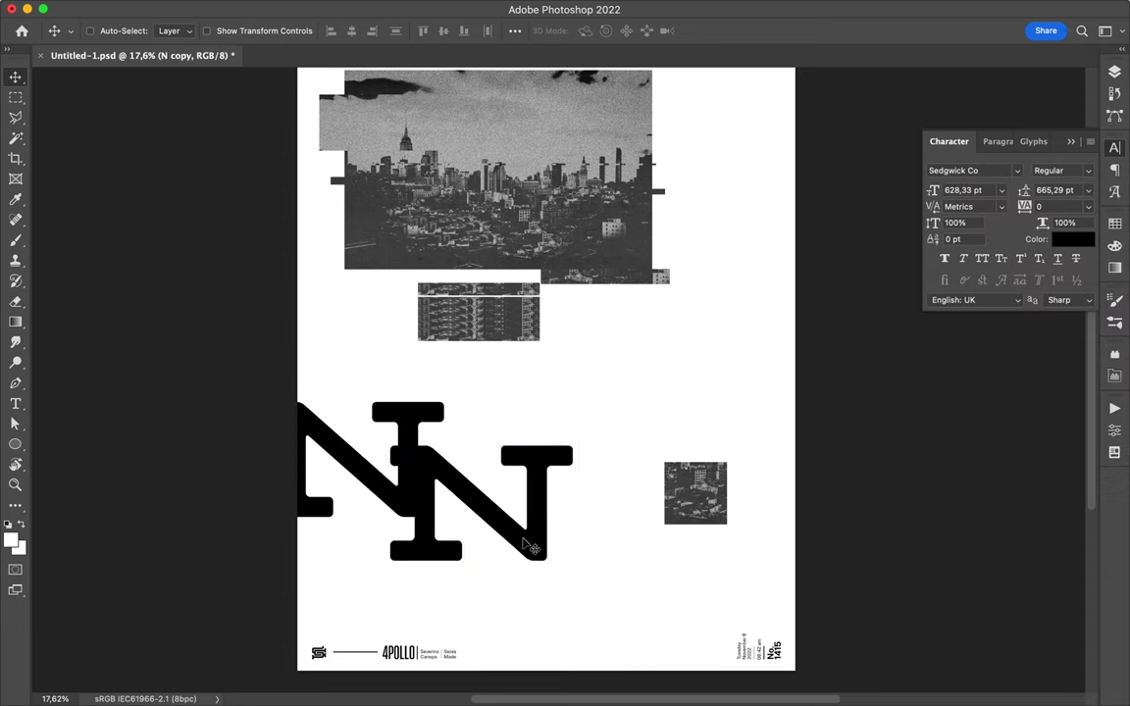
Step: Retype a duplicate letter as Y, move it right and stretch it taller
double_click(522, 535)
type("Y")
key("ctrl+Return")
left_click(1018, 170)
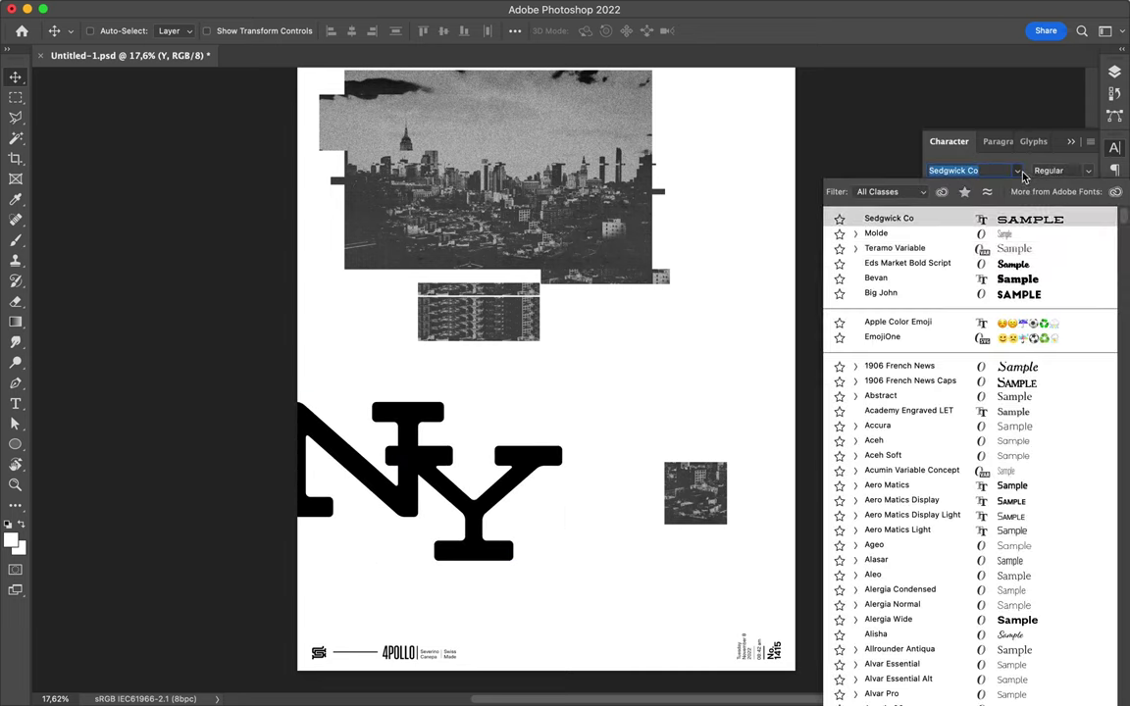
left_click_drag(488, 433, 510, 417)
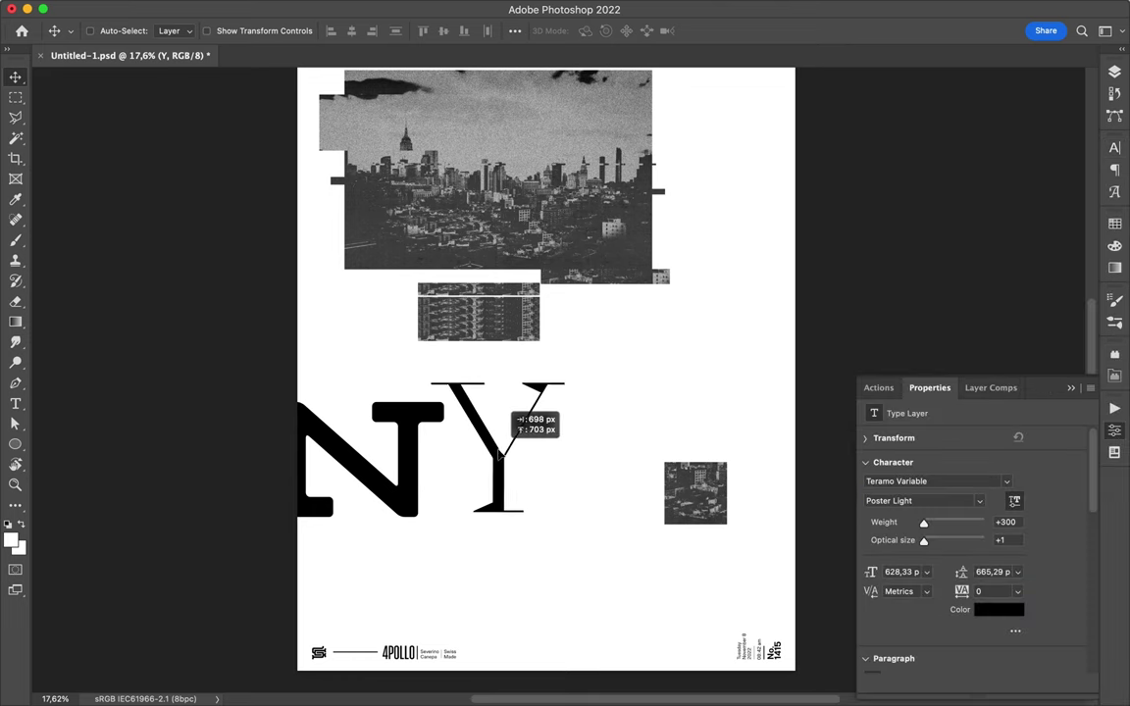
key("ctrl+t")
left_click_drag(499, 560, 505, 628)
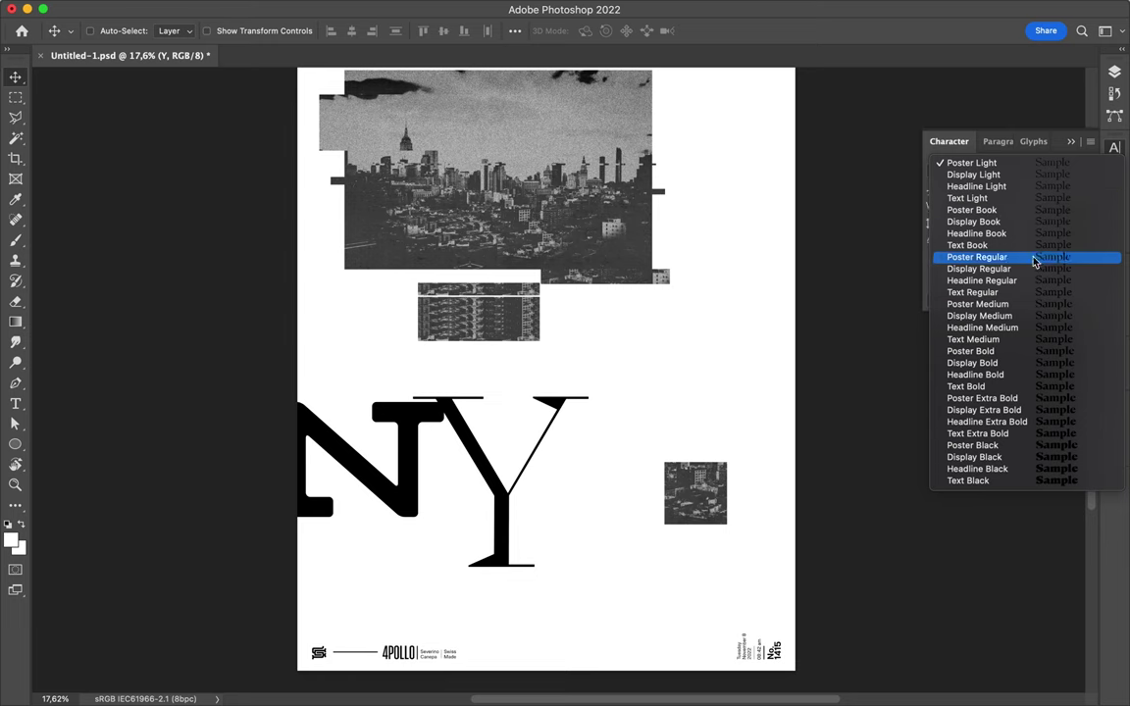
left_click(1028, 186)
Step: Make a C in Eds Market Bold Script, shrink it and place it beside the Y
left_click_drag(489, 446, 605, 454)
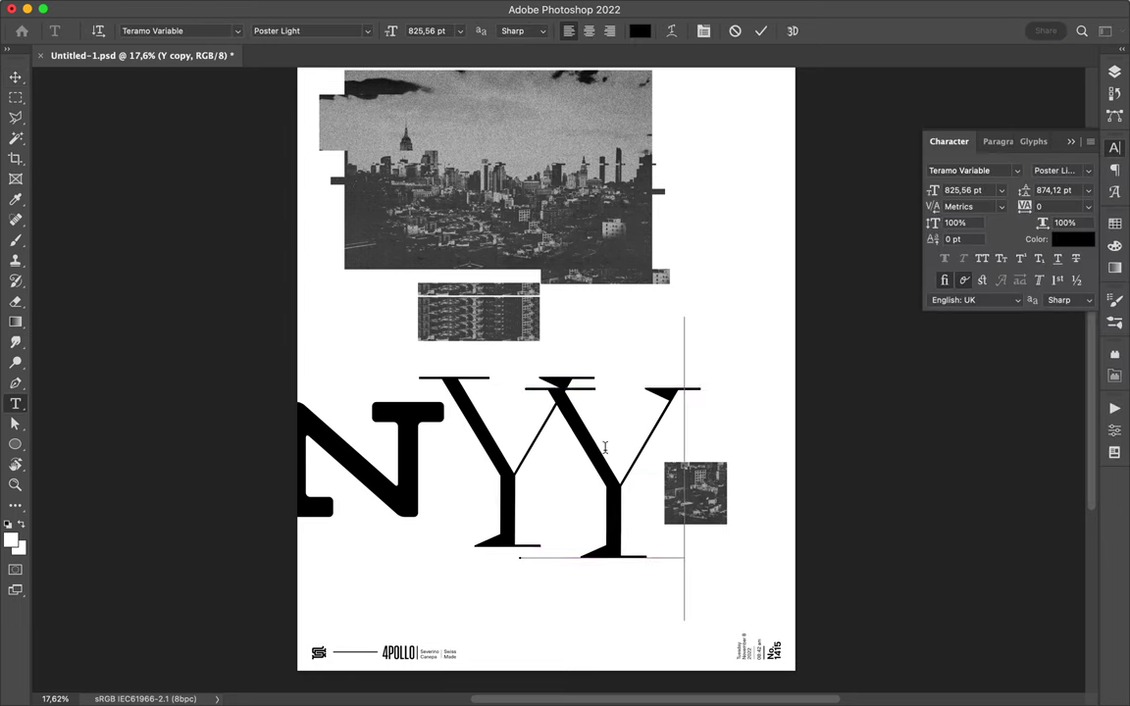
left_click(1019, 175)
left_click(908, 263)
key("ctrl+t")
left_click_drag(719, 615, 650, 550)
key("Return")
left_click_drag(585, 602, 572, 496)
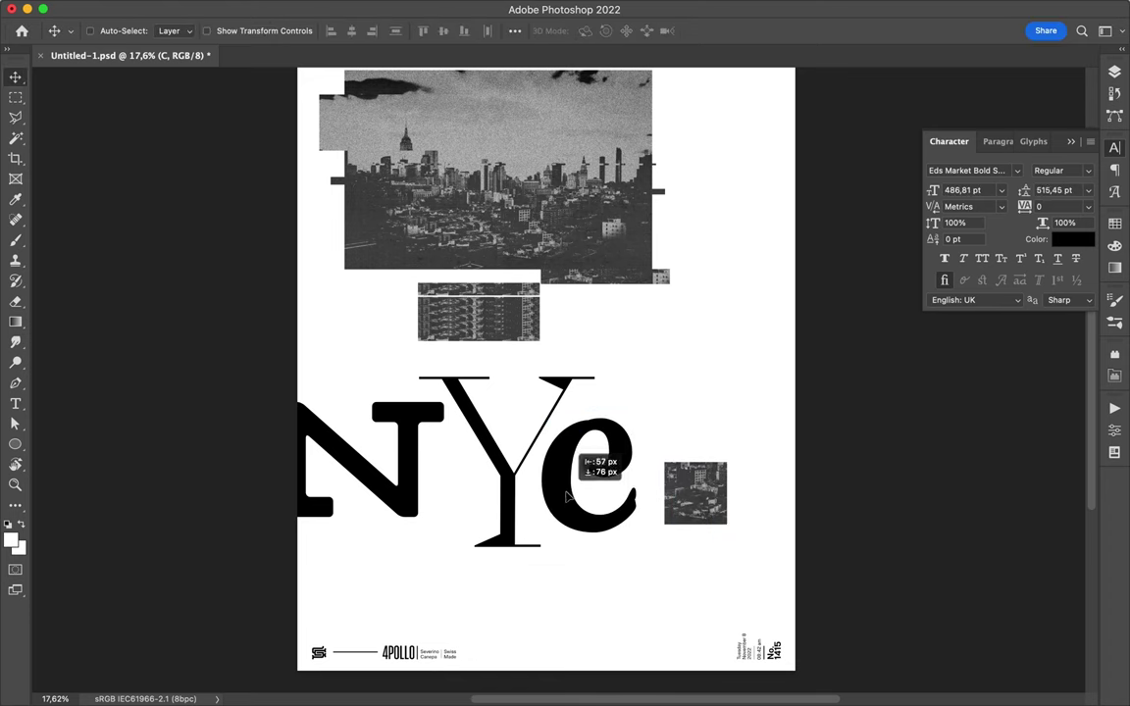
Step: Add a second N in Alisha overlapping the original N
left_click_drag(433, 475, 422, 559)
left_click(1018, 171)
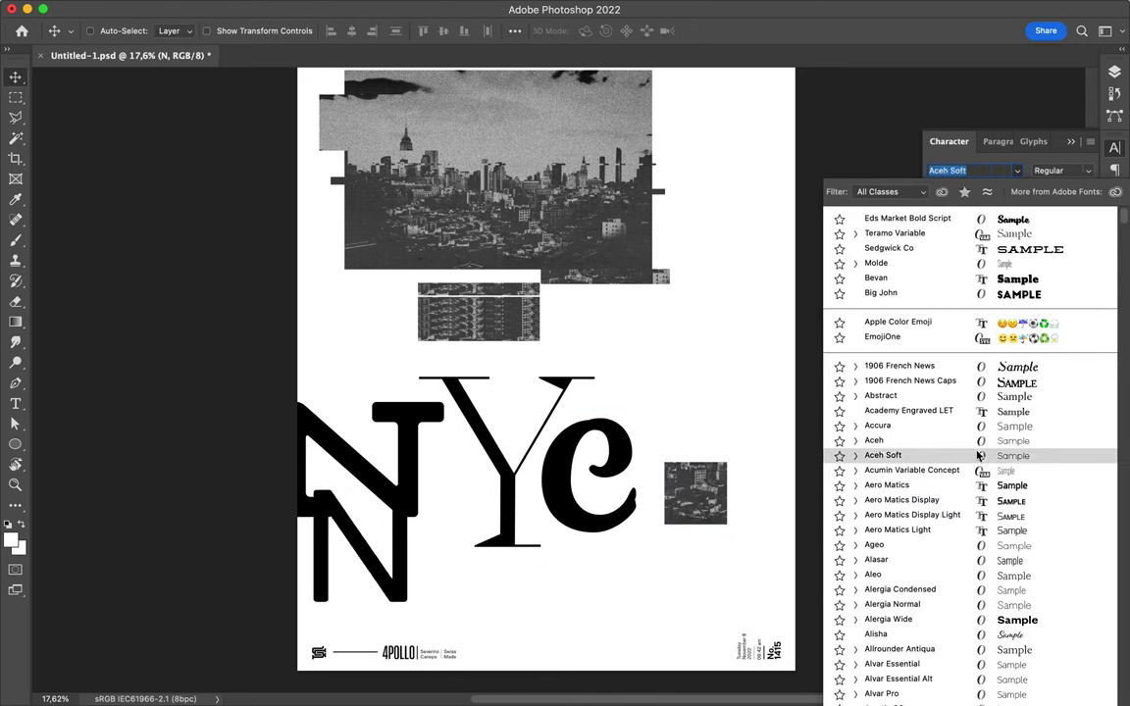
left_click(956, 639)
left_click_drag(439, 655, 375, 449)
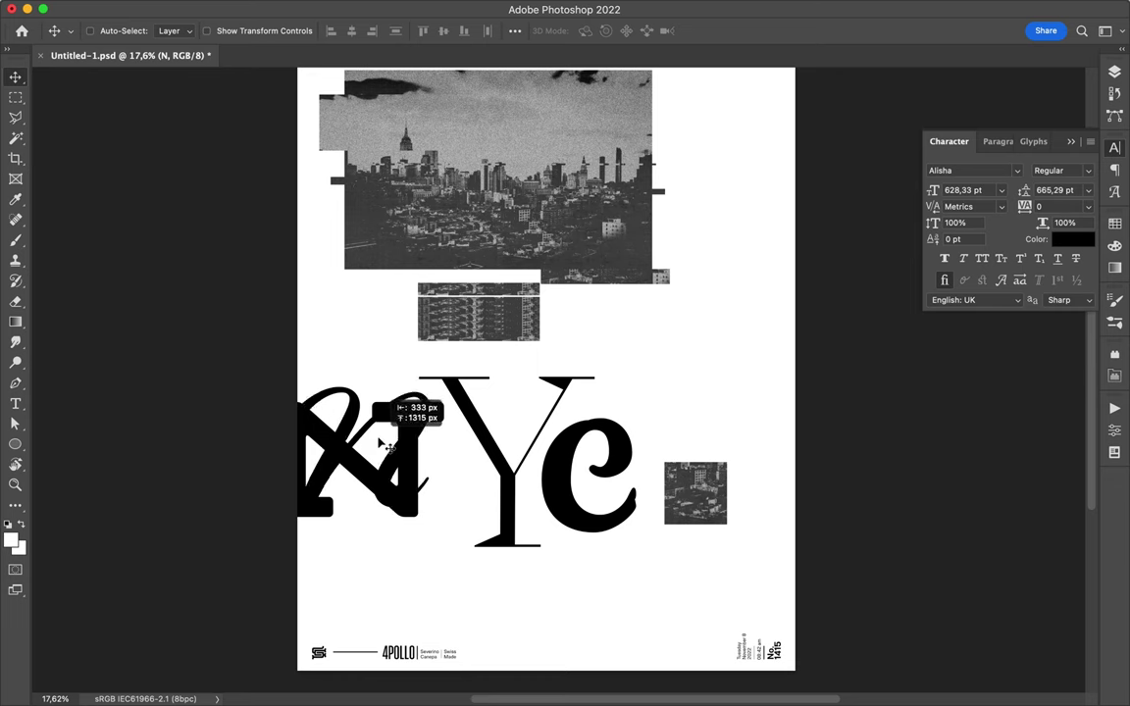
Step: Set the Y copy to Cookie and lay it over the other Y
left_click(1017, 171)
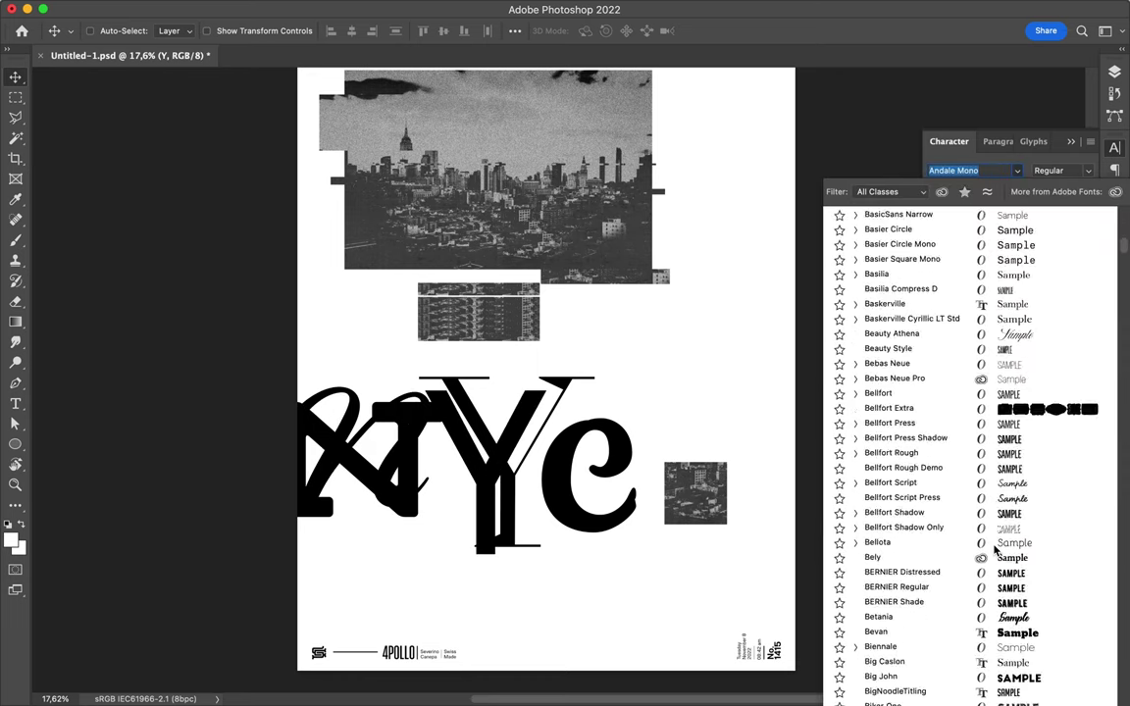
scroll(981, 442, "down", 15)
left_click(991, 638)
left_click_drag(491, 432, 616, 499)
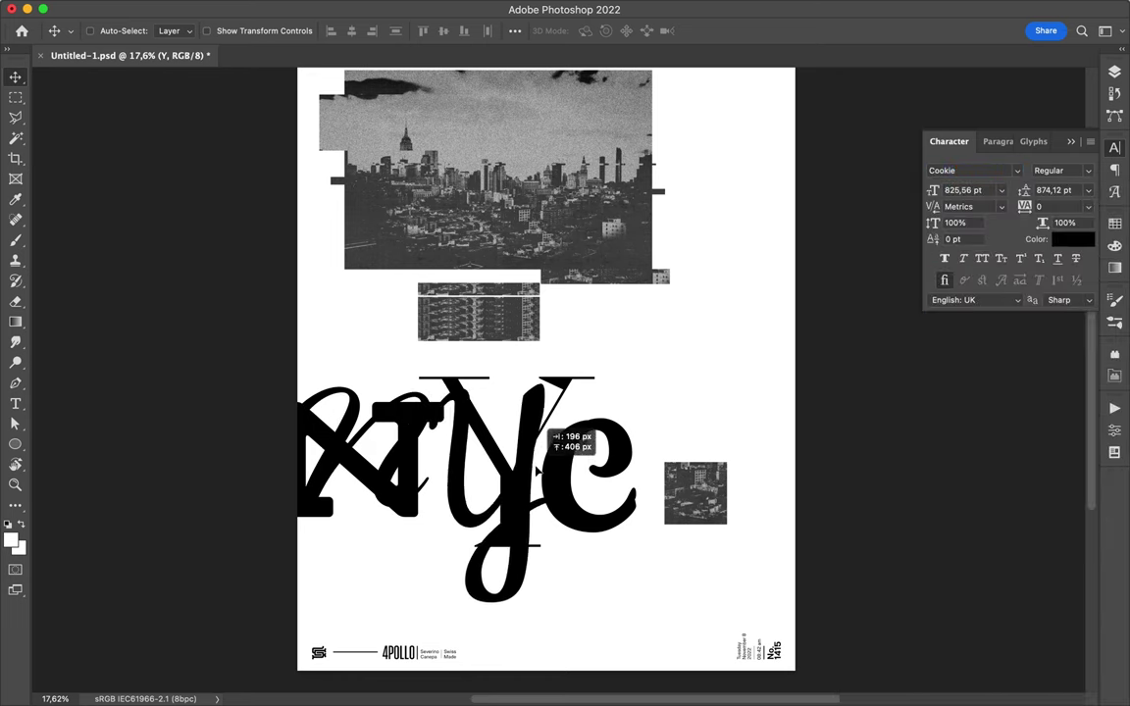
Step: Restyle the C in Basier Circle Mono
left_click(616, 499, "super")
left_click(1017, 171)
scroll(923, 471, "up", 10)
left_click(906, 539)
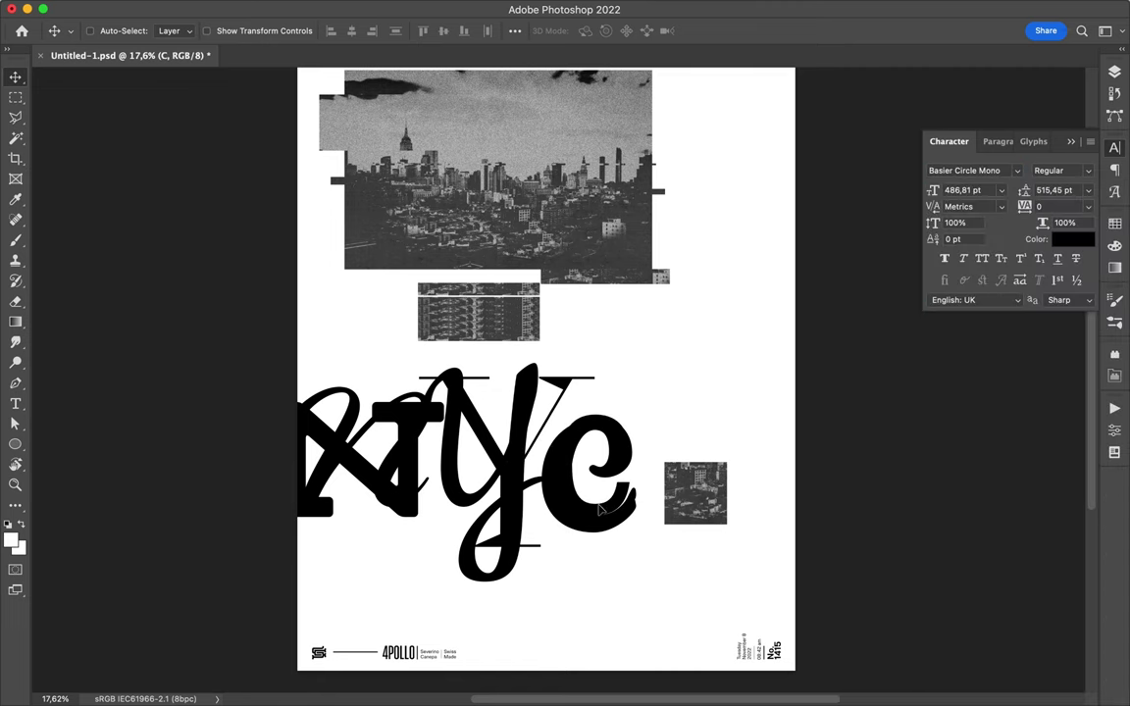
scroll(598, 450, "down", 2)
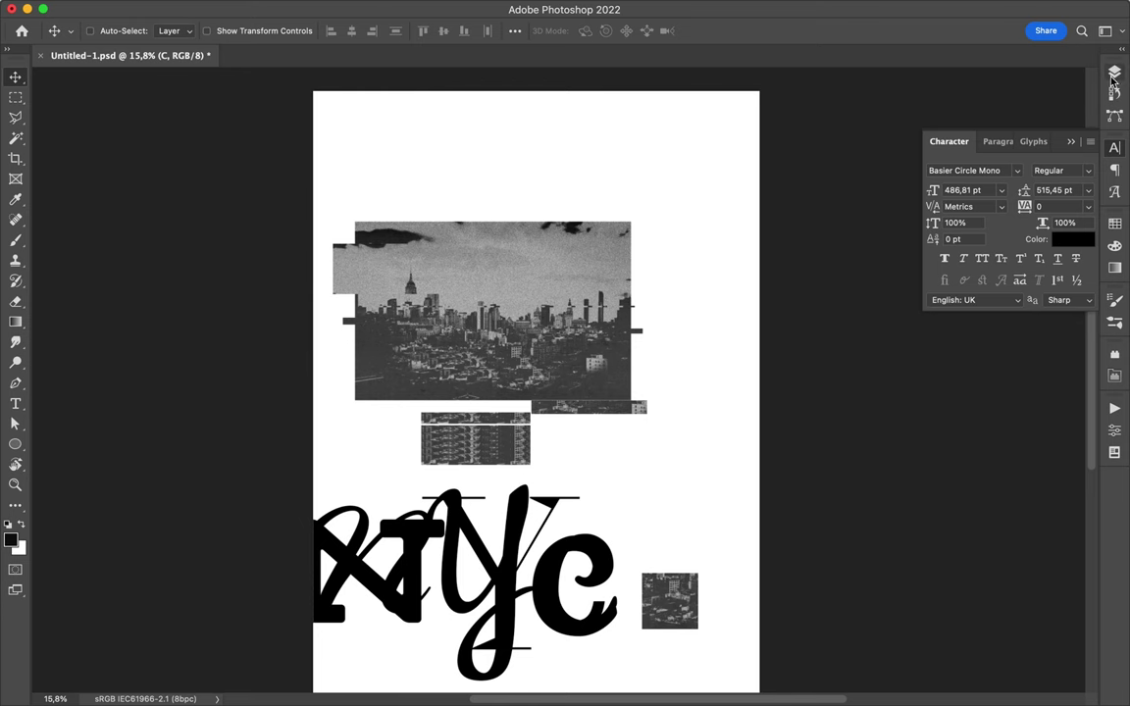
Step: Copy a narrow vertical strip of the photo and place it beside the photo's top right
key("F7")
left_click(1115, 300)
scroll(668, 454, "down", 3)
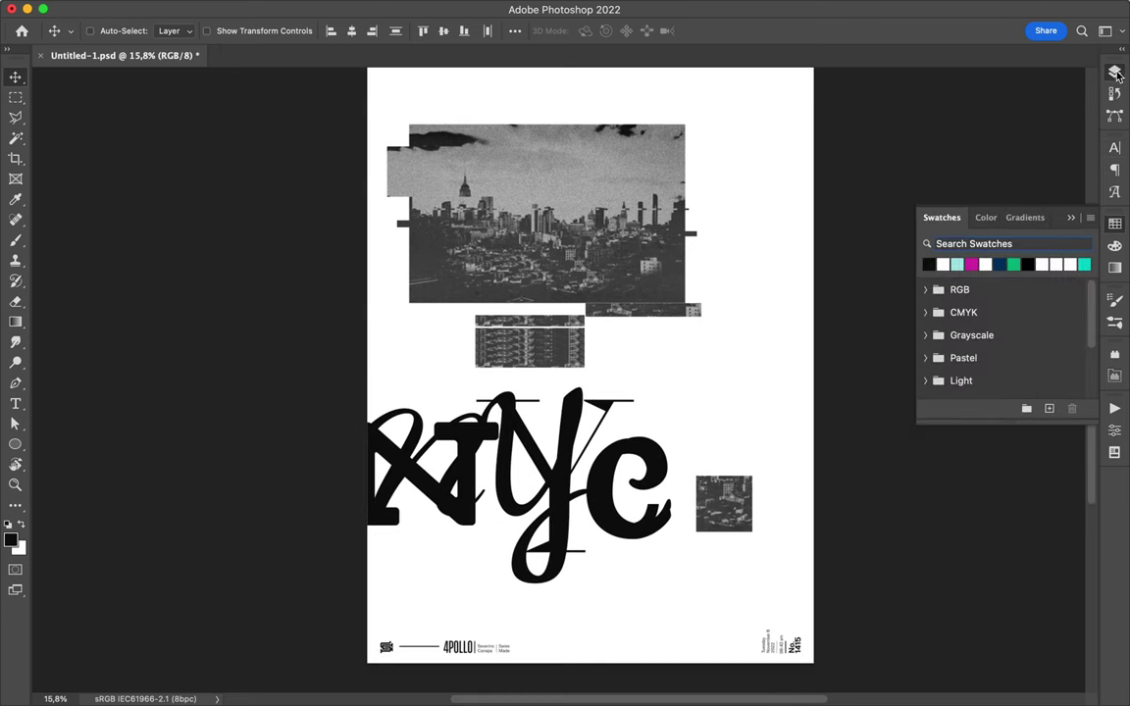
left_click(993, 604)
key("m")
left_click_drag(595, 146, 626, 252)
key("ctrl+j")
key("v")
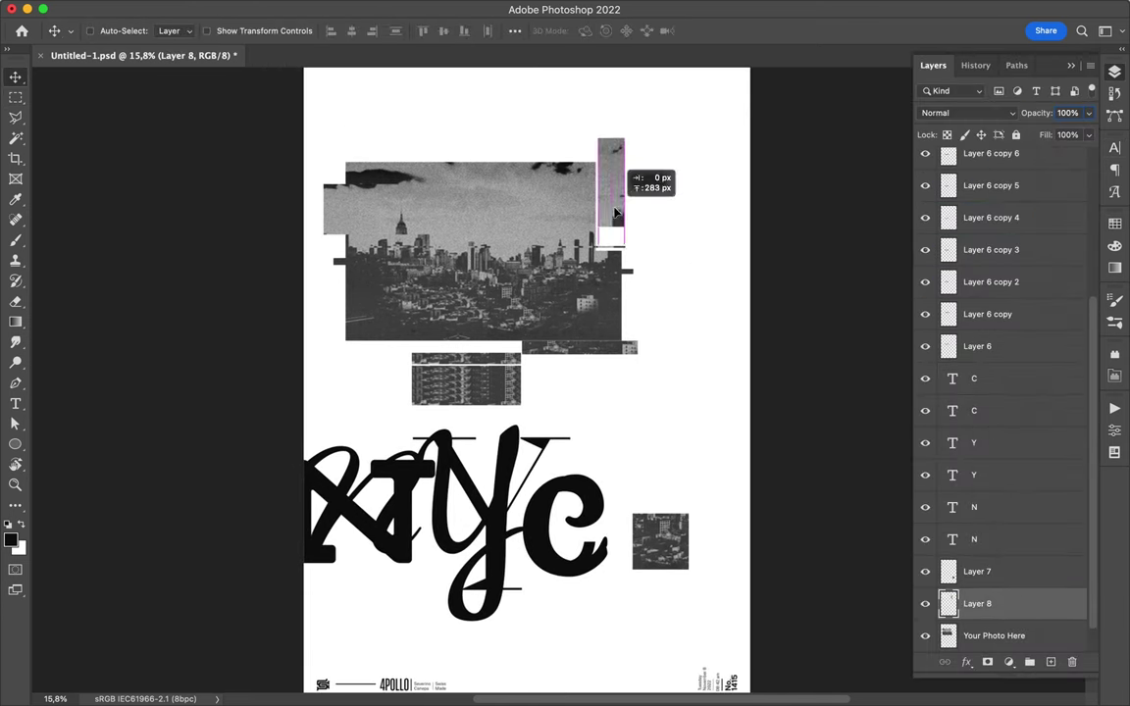
left_click_drag(631, 151, 629, 203)
Step: Duplicate the six letter layers below Layer 6 and merge the copies into one layer
double_click(976, 370)
key("Escape")
key("ctrl+j")
left_click_drag(994, 424, 978, 368)
key("ctrl+e")
Step: Copy a slice of the merged lettering and move it up onto the photo
key("m")
key("ctrl+j")
key("v")
left_click_drag(575, 481, 520, 132)
Step: Move the original C-to-N letter layers up over the photo
scroll(725, 378, "down", 1)
left_click(996, 442)
left_click(997, 603, "shift")
mouse_move(576, 380)
left_mouse_down()
mouse_move(586, 503)
mouse_move(635, 374)
left_mouse_up()
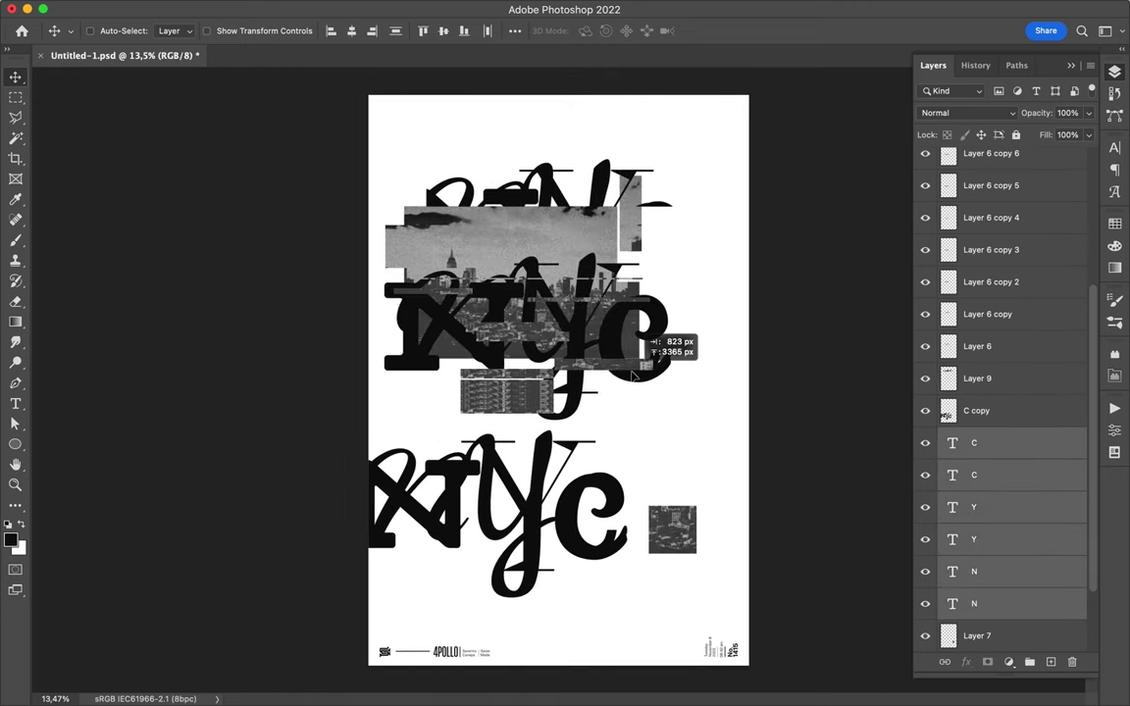
Step: Copy a band of the merged C copy lettering, move it up, and shift the lower Nyc slice left
left_click(547, 530)
key("m")
key("ctrl+j")
key("v")
left_click_drag(534, 552, 579, 457)
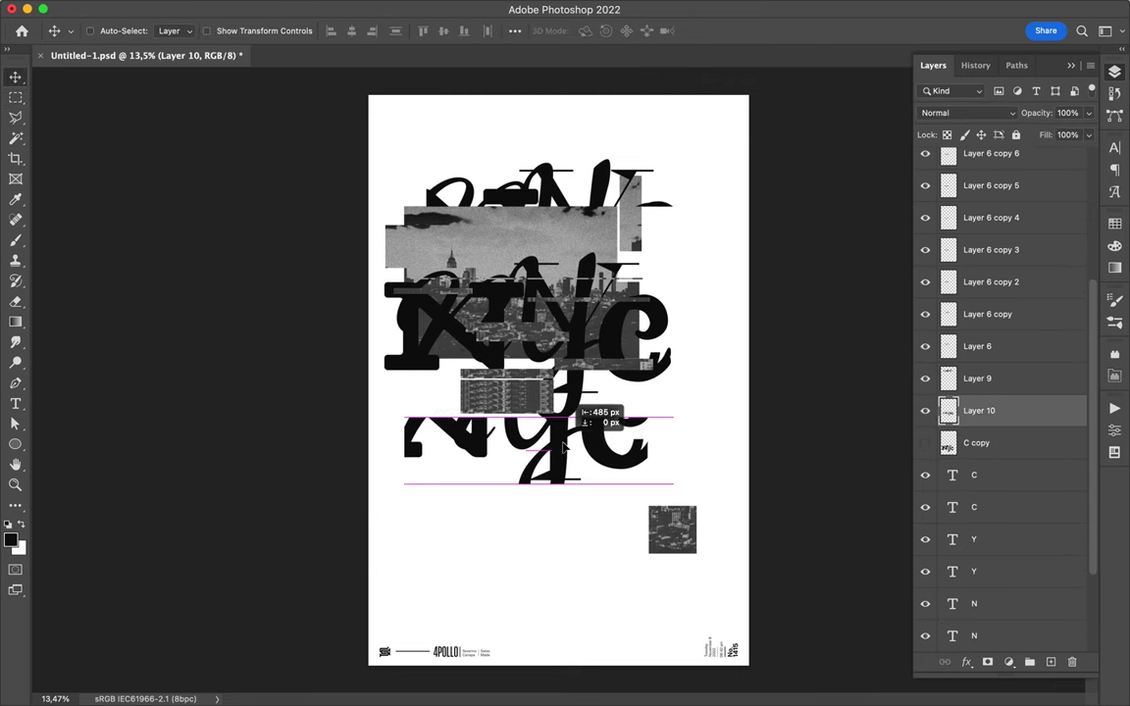
left_click_drag(672, 530, 690, 530)
Step: Copy a small photo fragment and duplicate it into a new spot
key("m")
left_click_drag(562, 217, 562, 217)
key("ctrl+j")
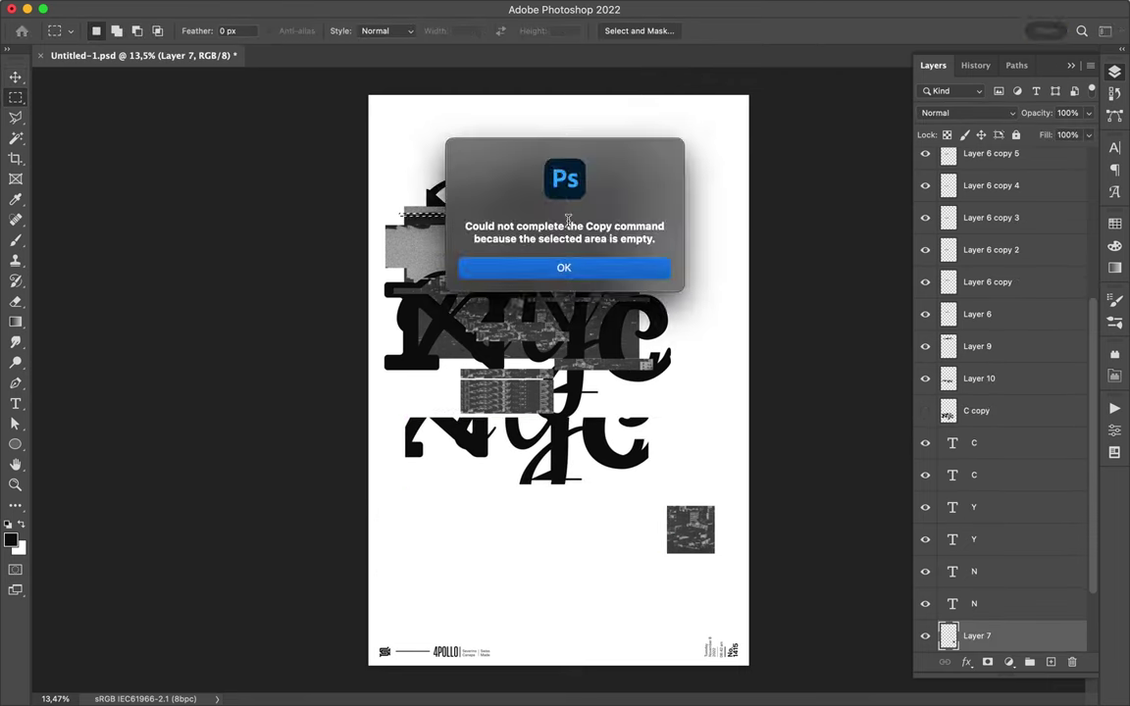
key("Return")
key("ctrl+shift+c")
key("ctrl+v")
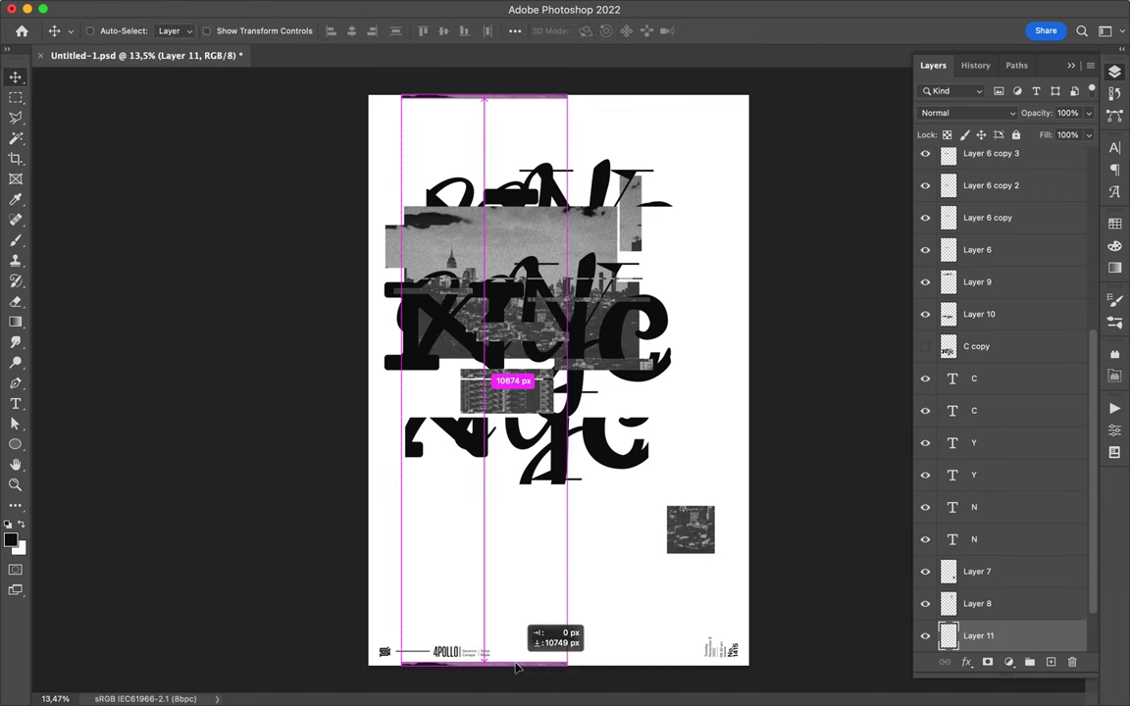
left_click_drag(523, 98, 443, 376)
Step: Move all the NYC letter layers up over the skyline
scroll(442, 375, "up", 2)
left_click(981, 379)
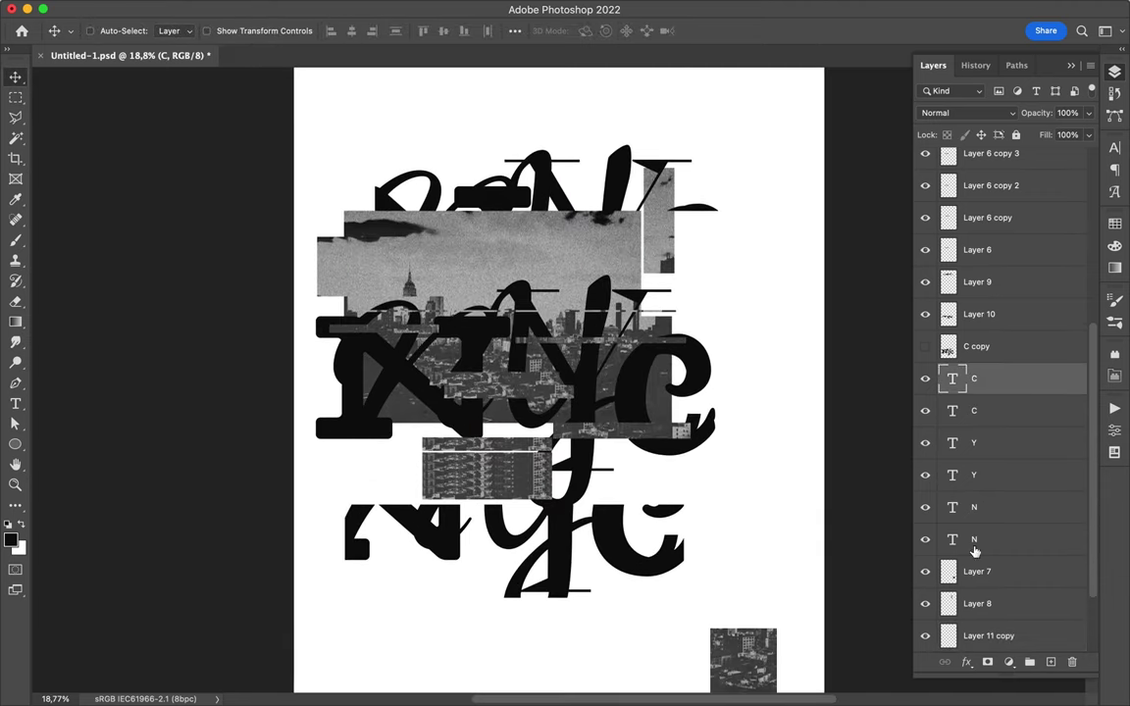
left_click(981, 538, "shift")
left_click_drag(487, 268, 635, 313)
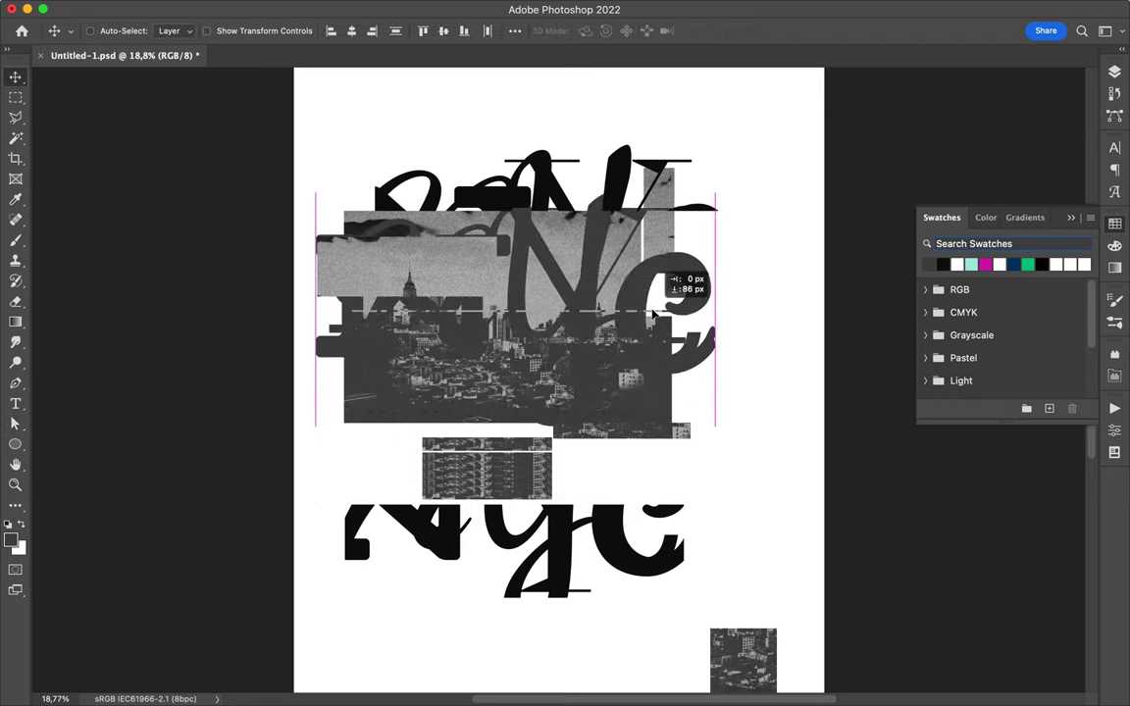
left_click_drag(814, 307, 670, 385)
Step: Clear the selection and target the skyline photo layer for a strip copy
key("m")
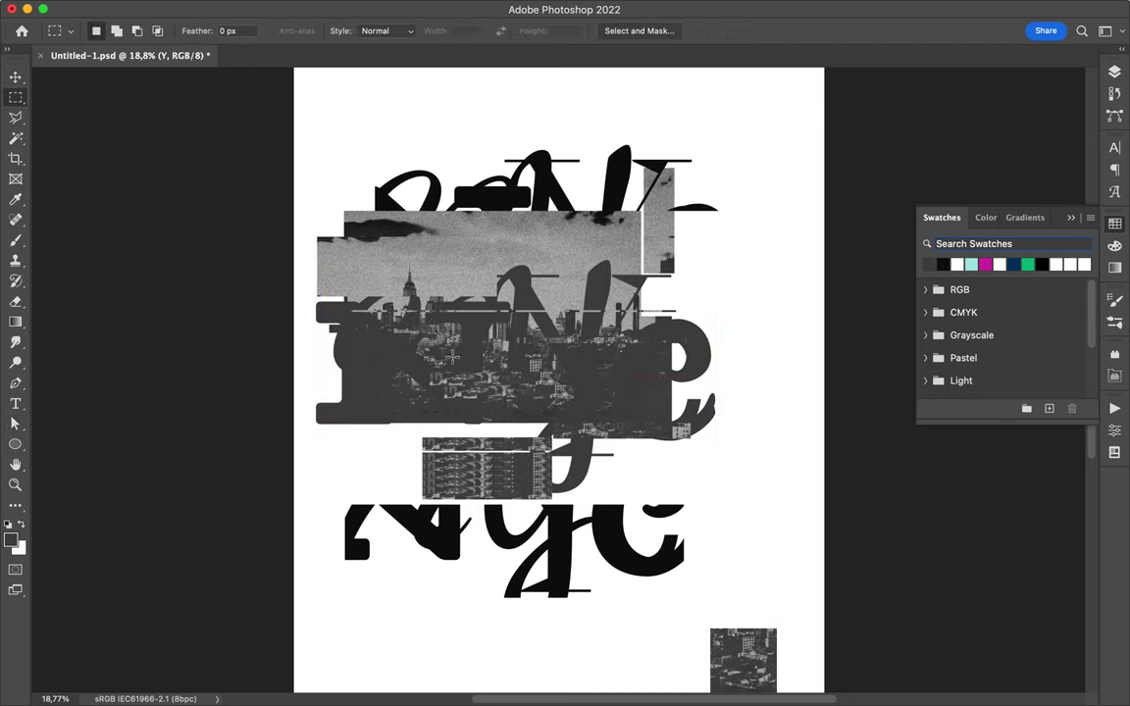
left_click(638, 446, "super")
left_click(473, 271, "super")
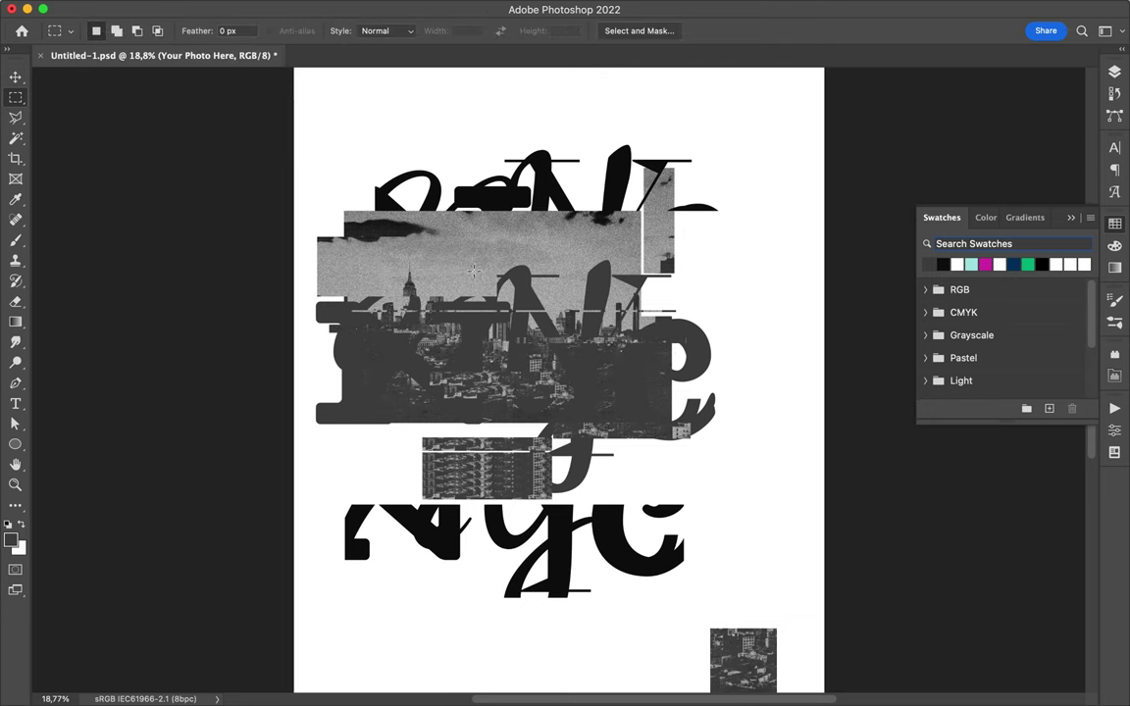
key("v")
key("F7")
scroll(997, 393, "up", 5)
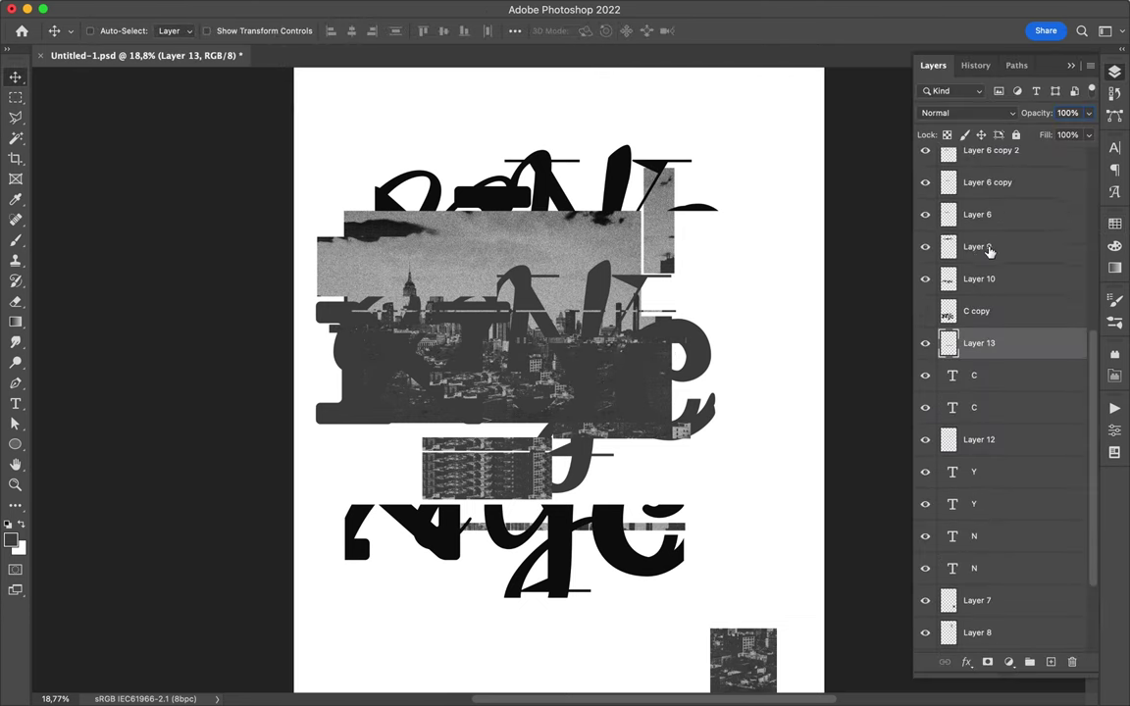
scroll(989, 252, "up", 3)
scroll(530, 530, "up", 1)
Step: Duplicate the photo strip, stretch it into a tall block, and place it below the N letters
key("super+j")
key("super+t")
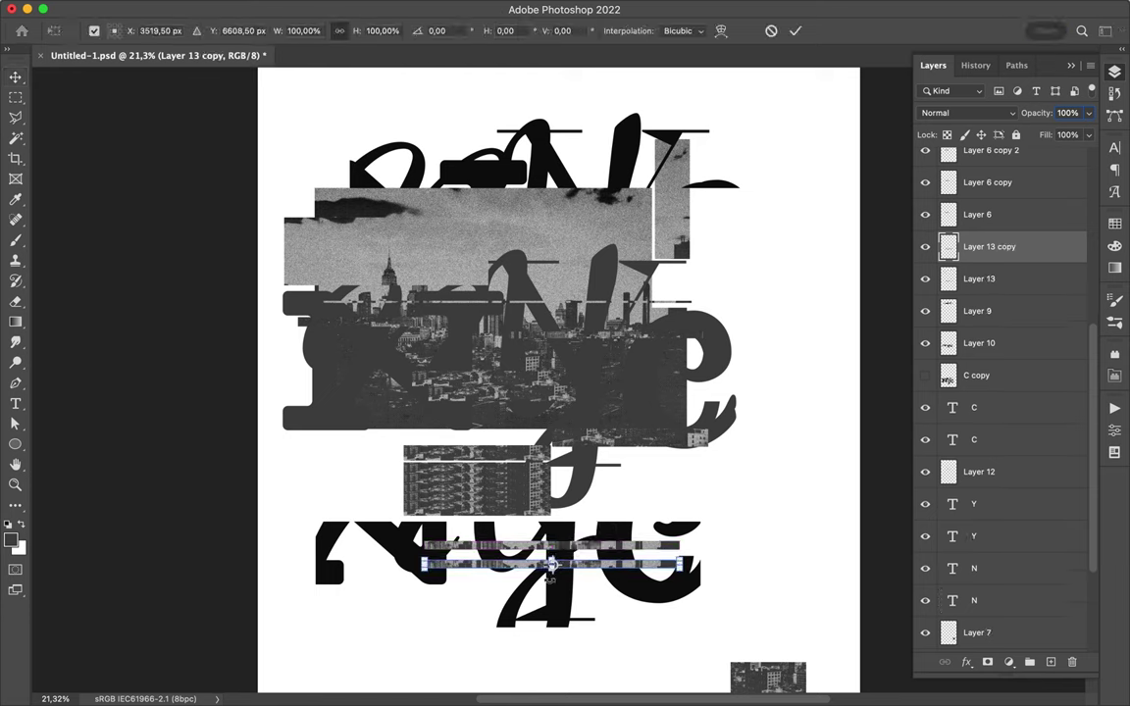
left_click_drag(534, 550, 535, 679)
key("Return")
left_click_drag(989, 247, 971, 616)
left_click_drag(676, 587, 675, 575)
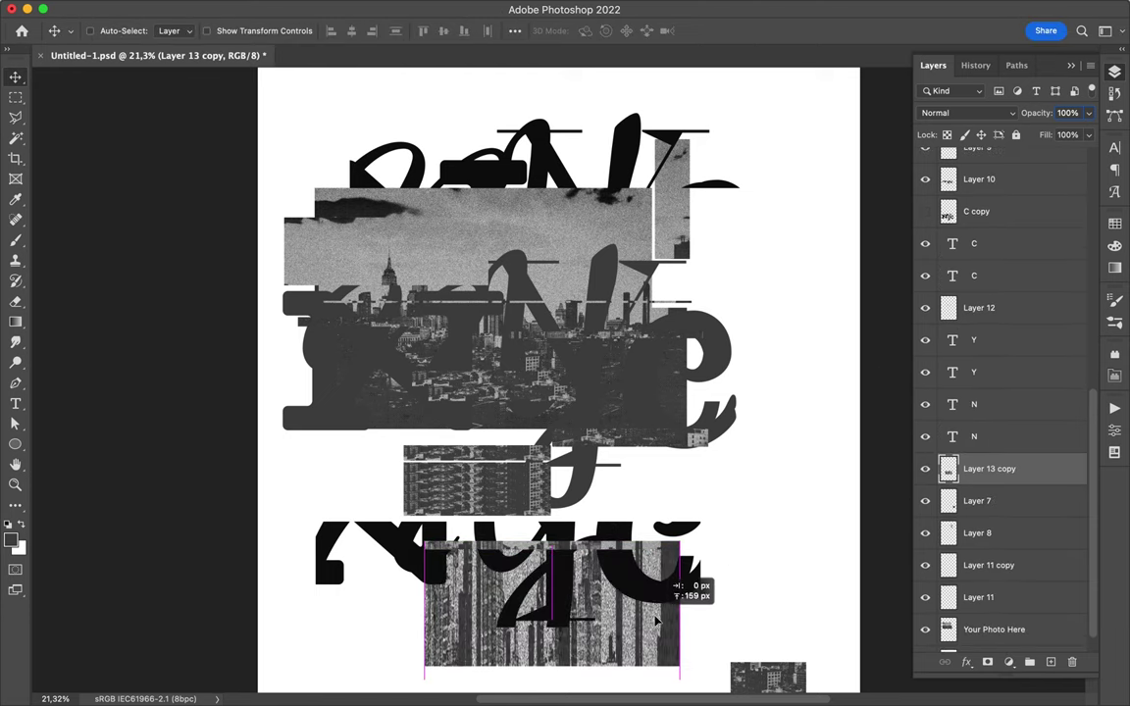
scroll(628, 604, "down", 2)
scroll(628, 603, "down", 2)
scroll(626, 537, "down", 1)
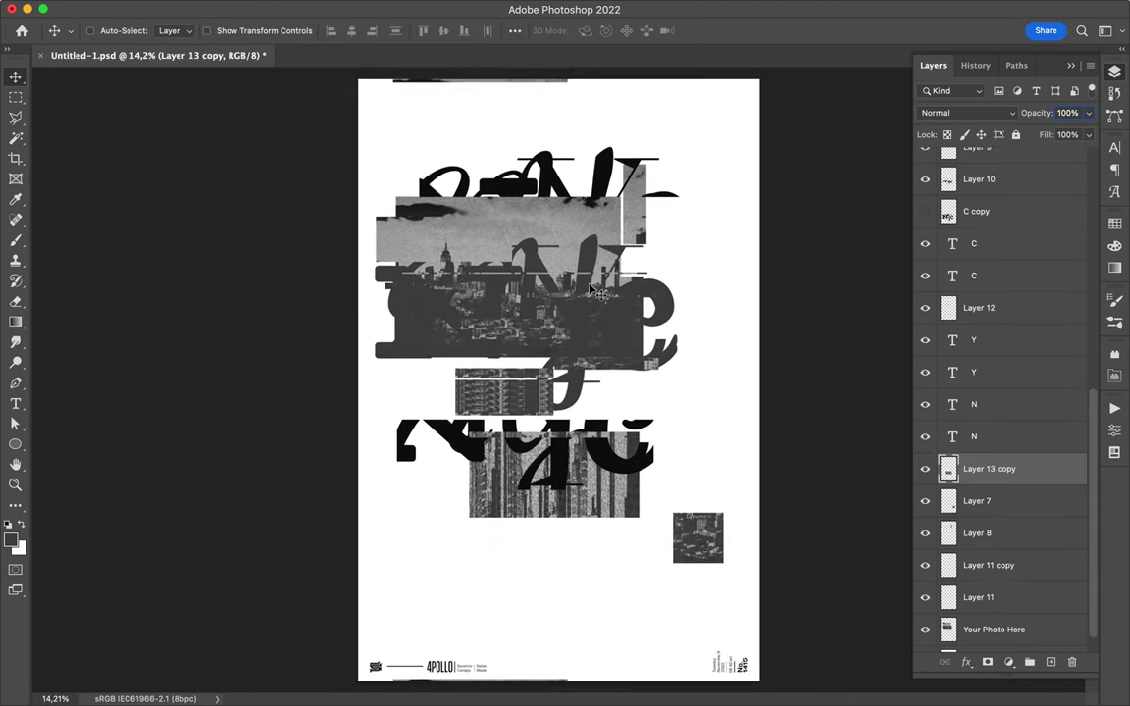
Step: Draw a small circle on the skyline photo and fill it yellow #d5d459
left_click_drag(444, 237, 447, 238)
left_click(222, 31)
left_click(332, 61)
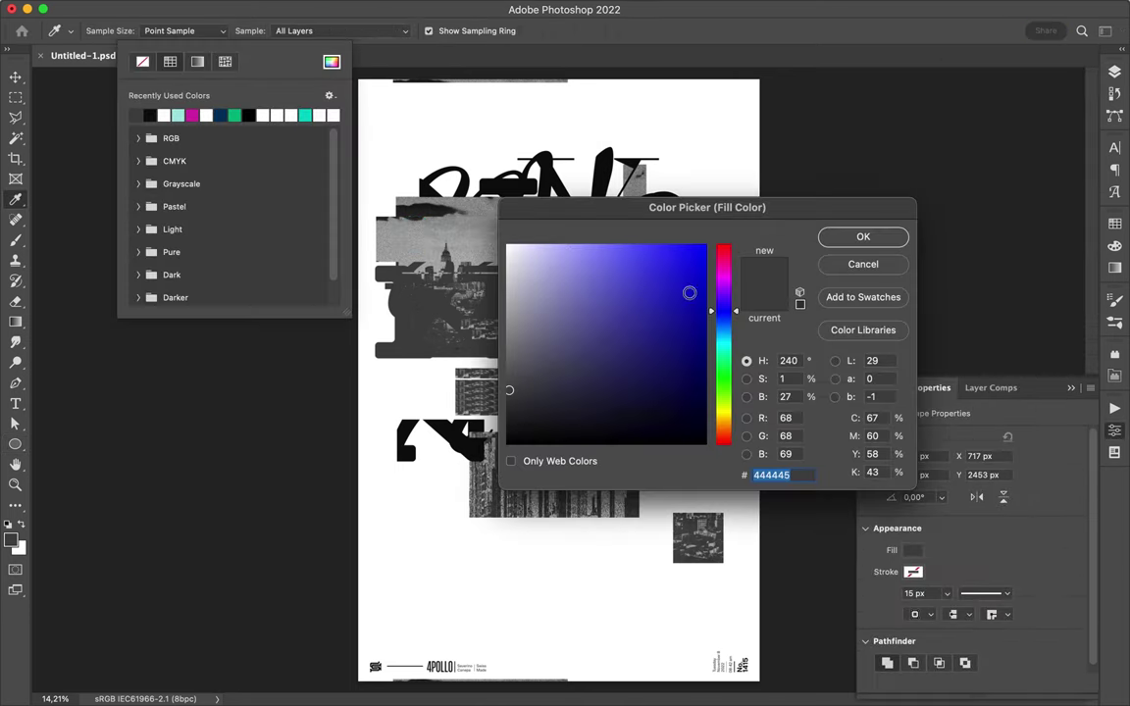
left_click_drag(721, 326, 721, 417)
left_click(850, 245)
left_click(1114, 72)
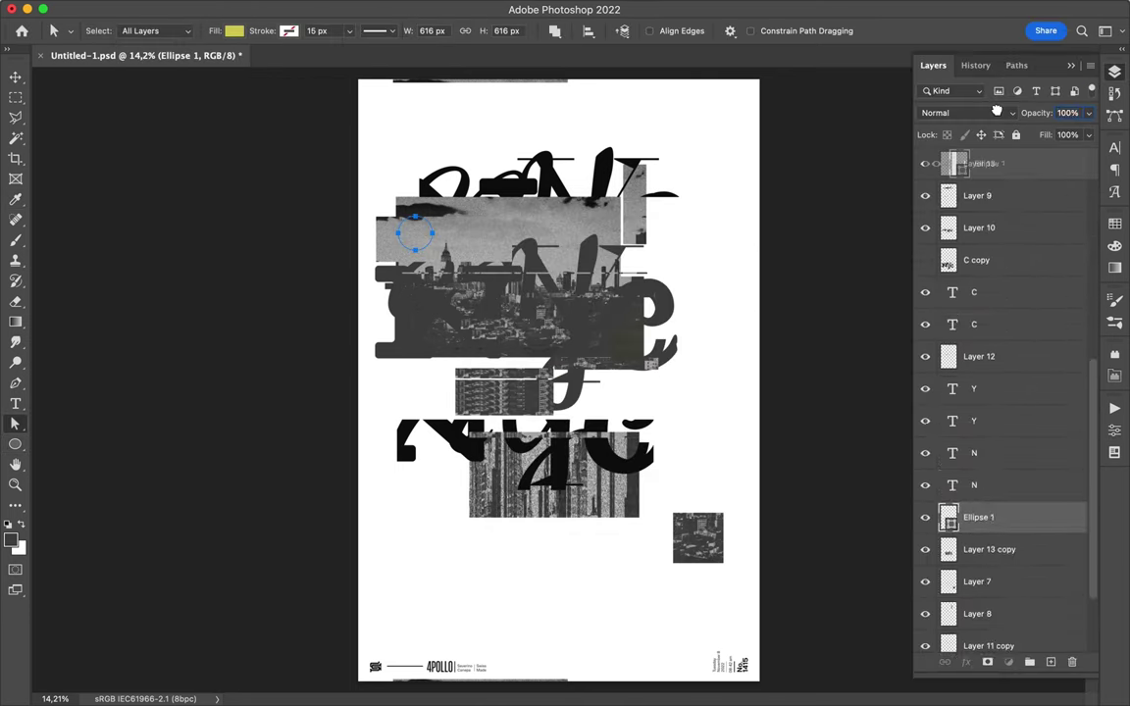
Step: Duplicate the yellow circle several times across the lower and middle poster
left_click_drag(416, 236, 618, 520)
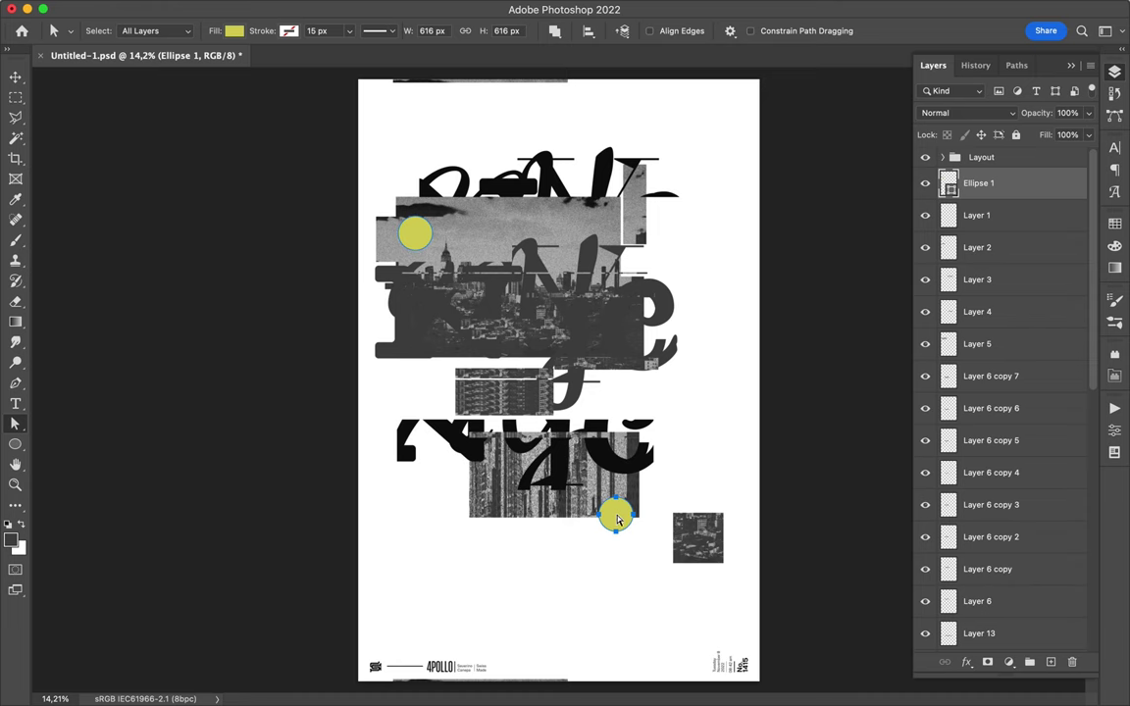
key("v")
scroll(507, 620, "down", 1)
mouse_move(512, 600)
left_mouse_down()
mouse_move(528, 647)
mouse_move(509, 204)
mouse_move(514, 444)
left_mouse_up()
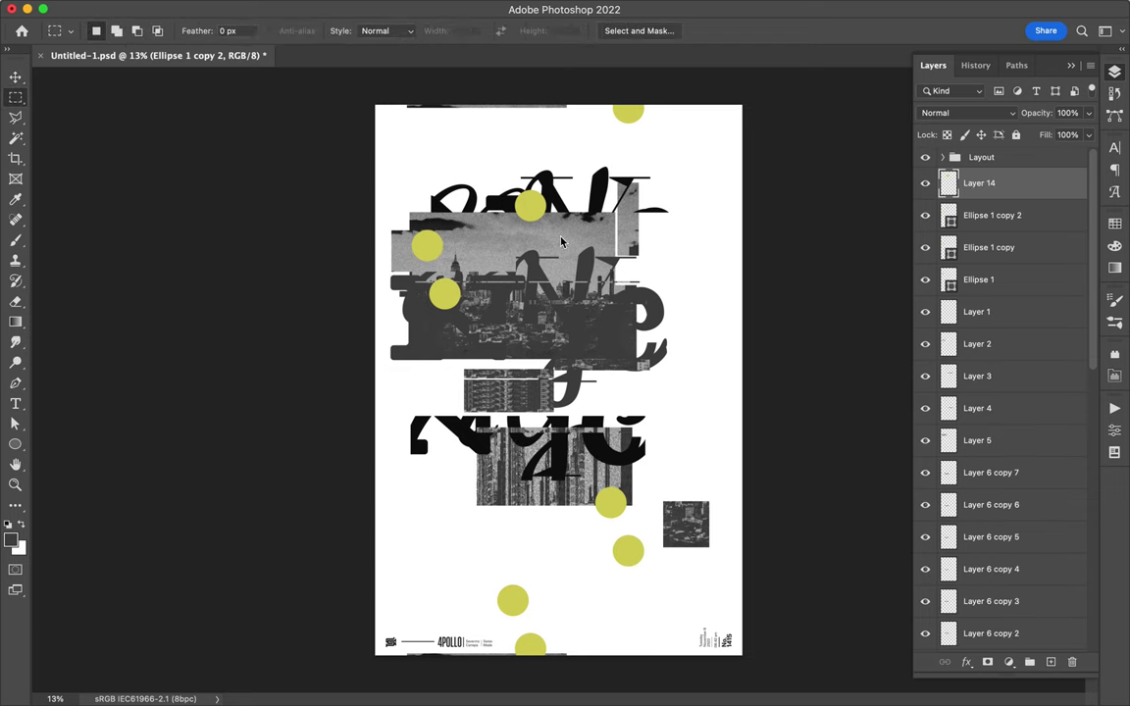
key("v")
mouse_move(627, 289)
left_mouse_down()
mouse_move(535, 390)
mouse_move(555, 495)
left_mouse_up()
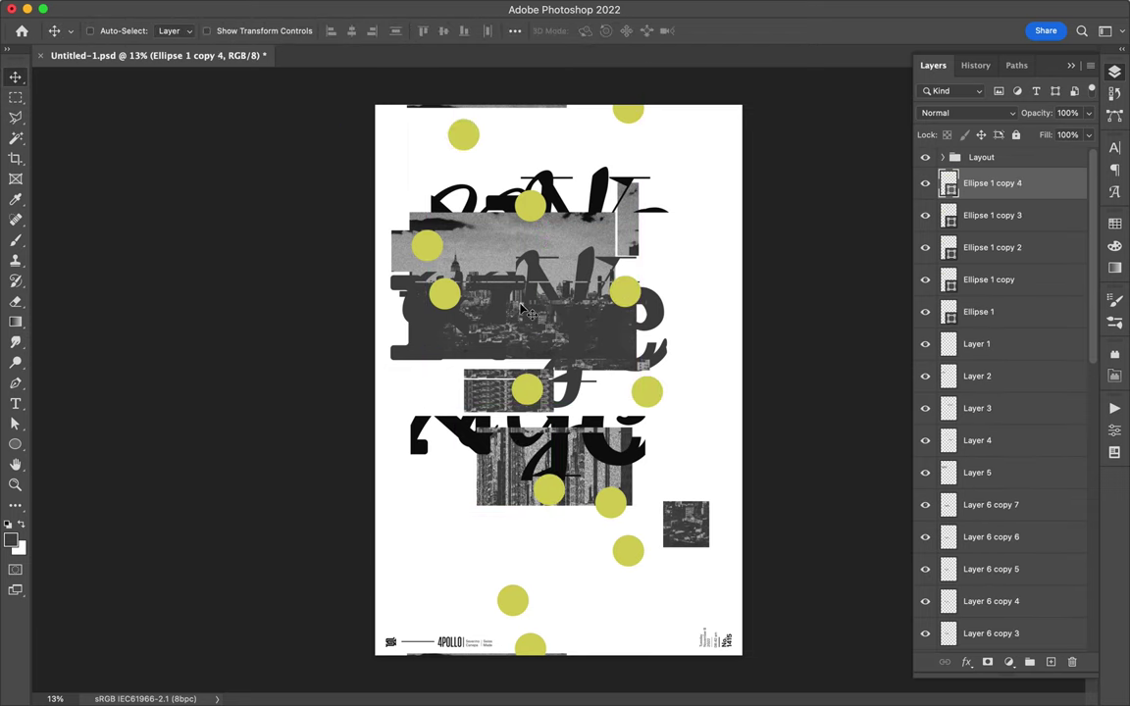
Step: Draw a purple rectangle and move it into place on the poster
key("u")
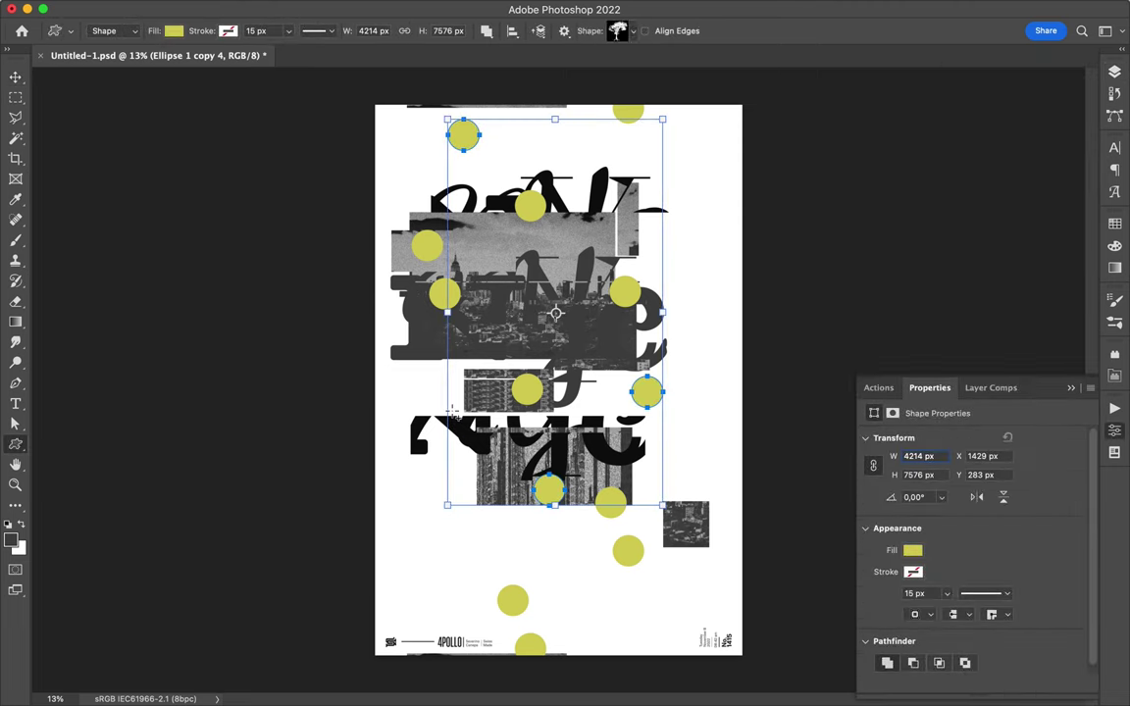
left_click_drag(463, 437, 472, 449)
left_click(174, 30)
left_click(332, 62)
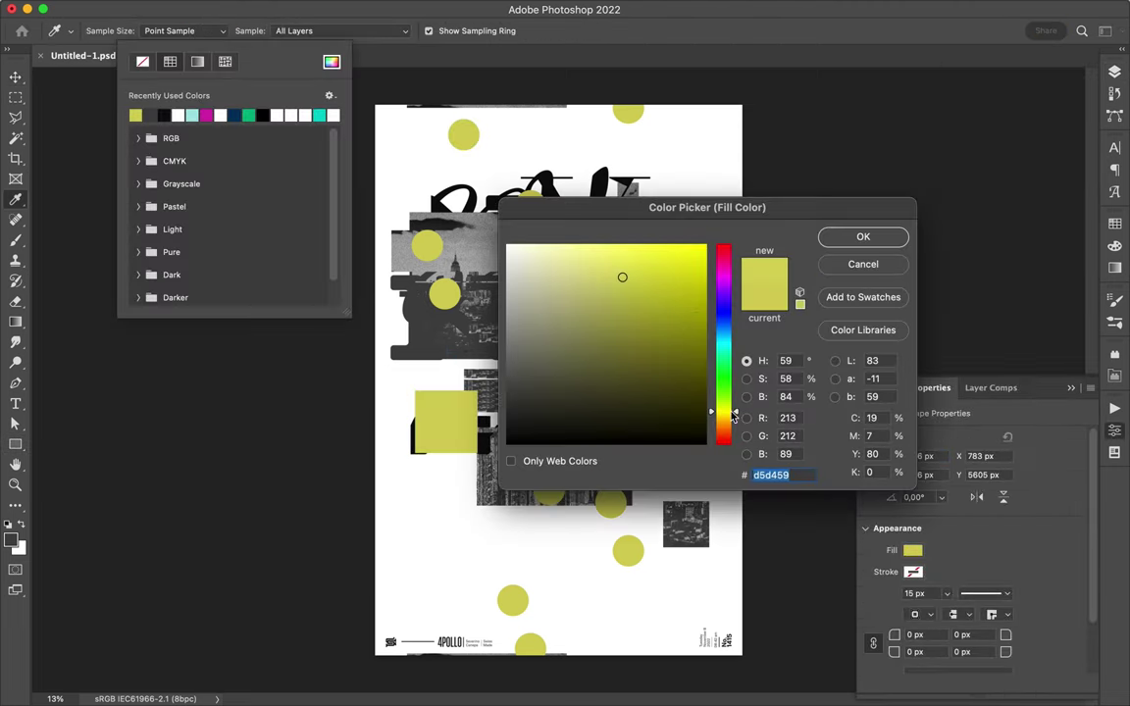
left_click_drag(723, 417, 725, 312)
key("Return")
key("v")
left_click_drag(440, 528, 461, 530)
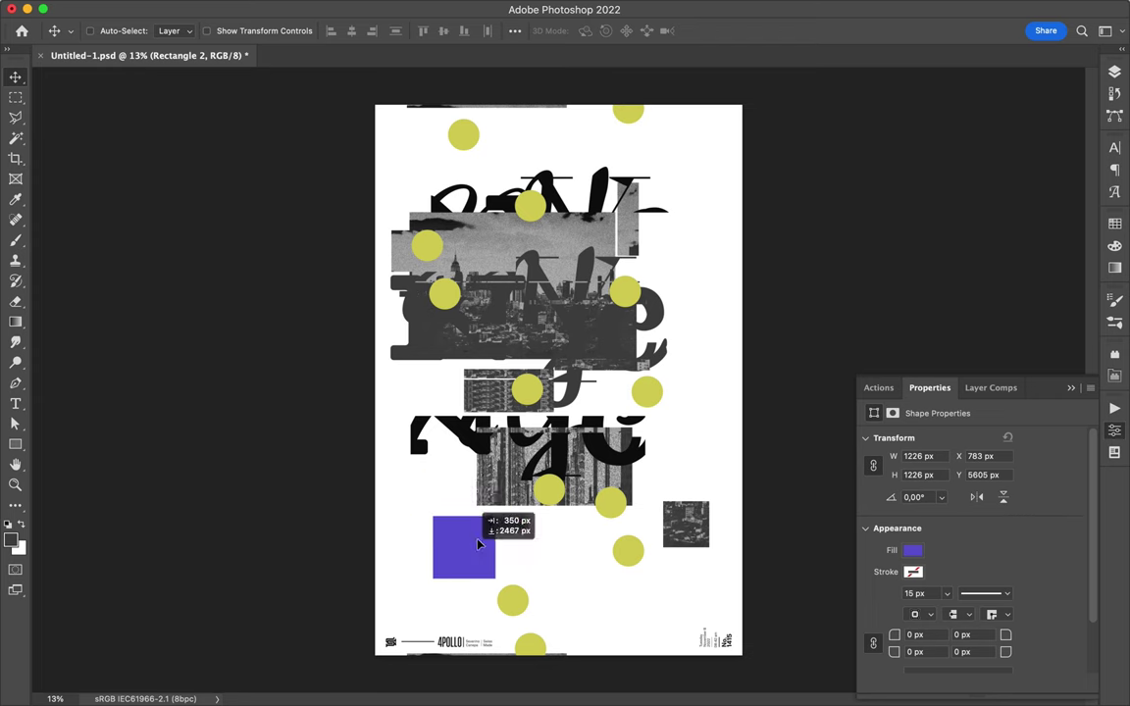
Step: Shrink the purple square to a small size with free transform
scroll(461, 510, "up", 2)
key("ctrl+t")
key("Return")
mouse_move(419, 565)
left_mouse_down()
mouse_move(454, 536)
mouse_move(429, 545)
mouse_move(601, 242)
mouse_move(501, 126)
left_mouse_up()
key("ctrl+t")
key("Return")
scroll(423, 565, "up", 2)
scroll(586, 292, "up", 2)
key("ctrl+minus")
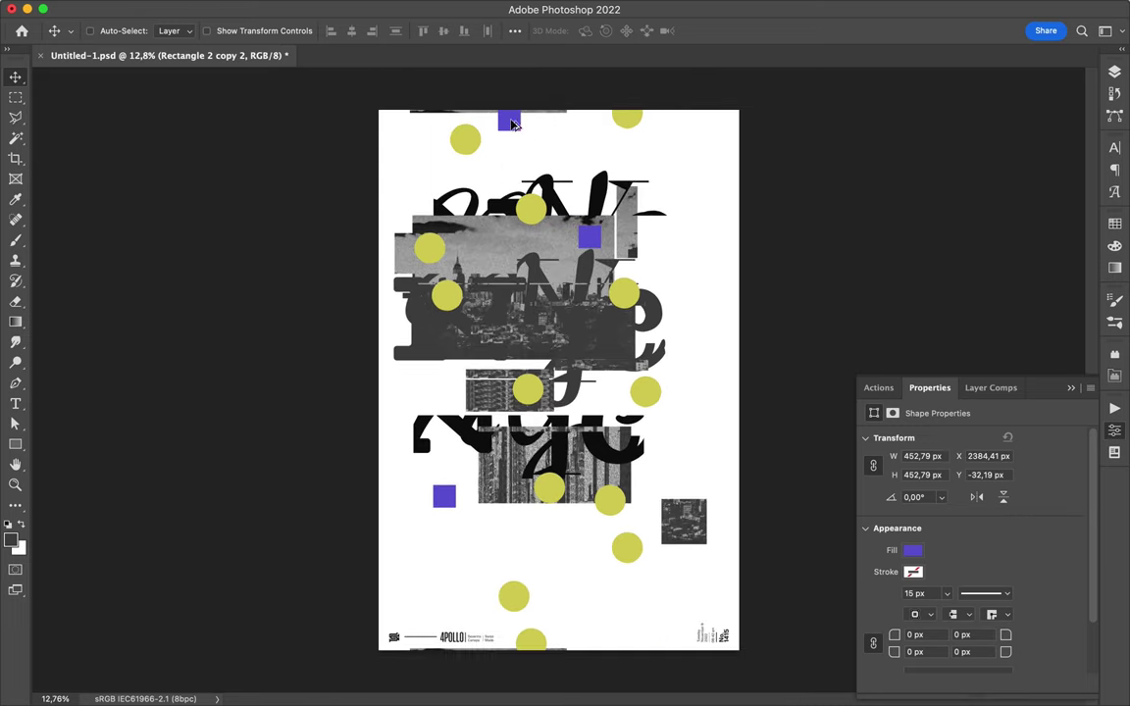
Step: Select a copied square and switch its fill to green #59d58e
key("a")
left_click(234, 30)
left_click_drag(481, 364, 598, 587)
left_click(331, 61)
left_click(721, 361)
left_click(789, 235)
Step: Stretch the green square into a tall panel placed under the artwork's left side
key("ctrl+t")
key("Return")
left_click(1114, 71)
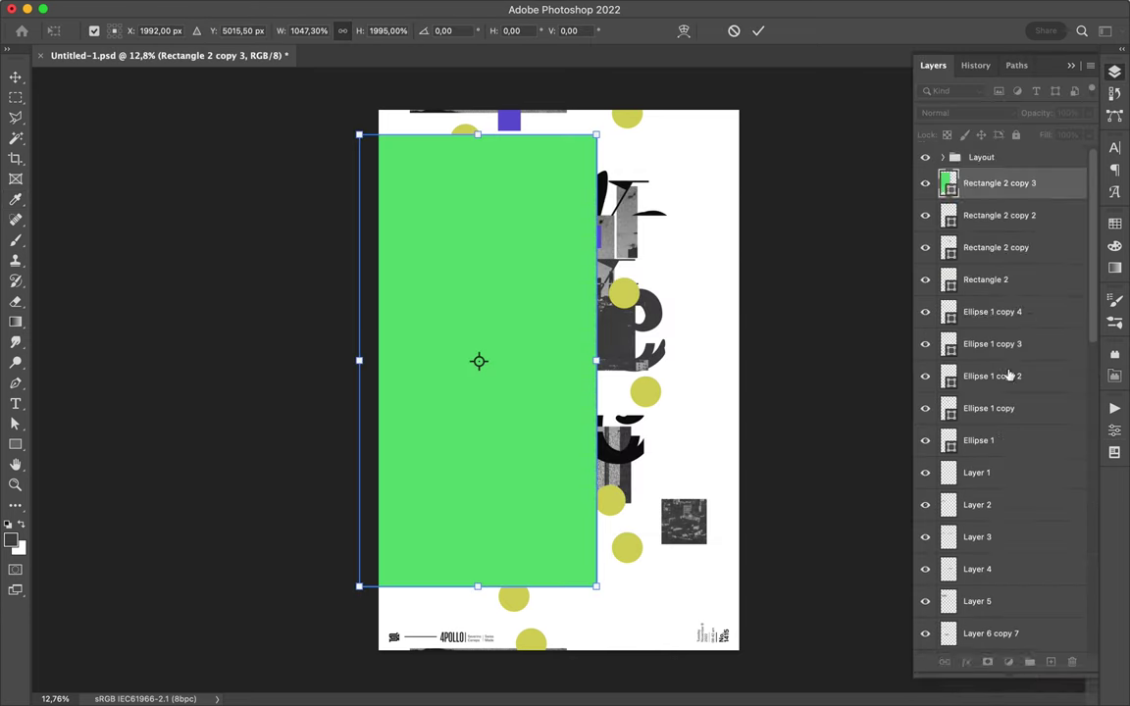
left_click_drag(991, 184, 1020, 681)
left_click_drag(565, 562, 511, 574)
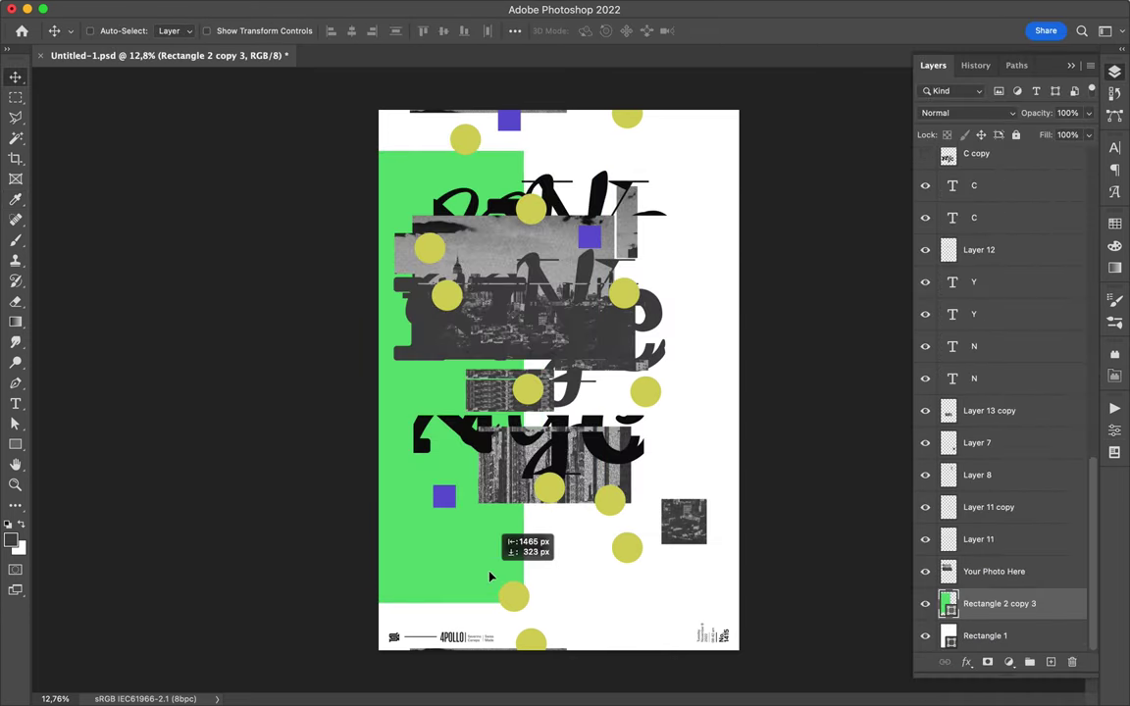
Step: Paste a skyline slice onto a new layer and move it toward the lower left edge
key("ctrl+v")
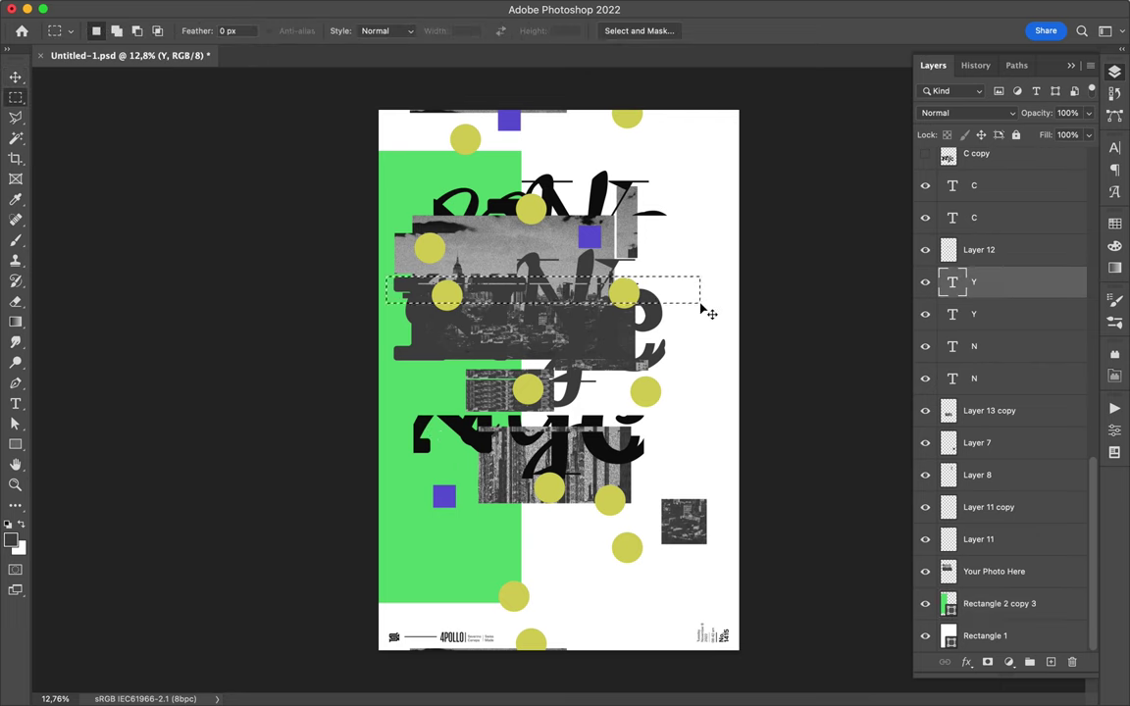
key("ctrl+t")
key("Return")
left_click_drag(541, 267, 316, 410)
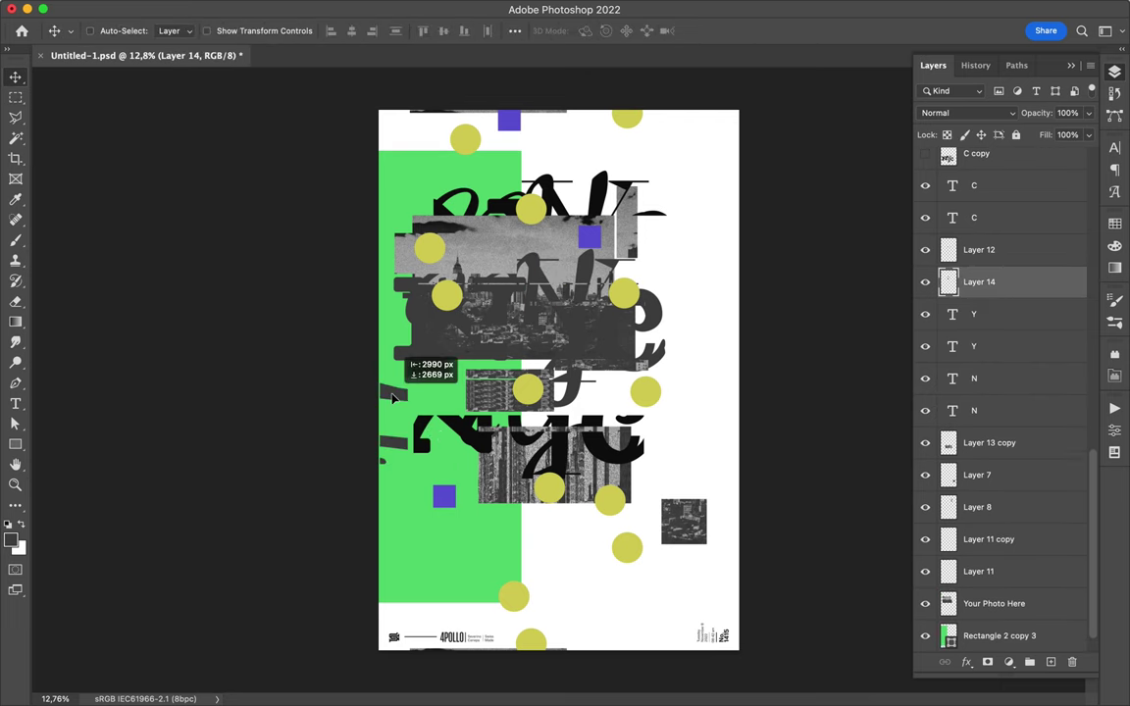
Step: Copy a skyline strip to a new layer, rotate it upright and place it along the left edge
left_click(495, 232)
key("ctrl+j")
left_click_drag(529, 279, 495, 510)
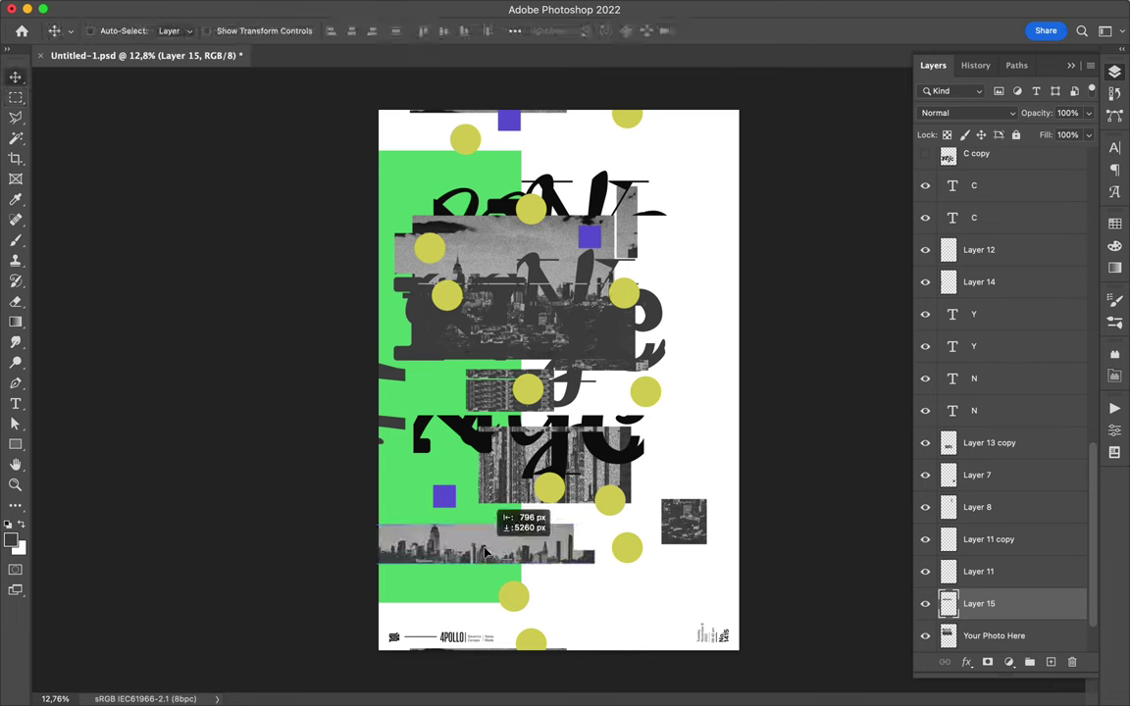
key("ctrl+t")
left_click_drag(420, 528, 500, 478)
key("Return")
left_click_drag(469, 527, 387, 491)
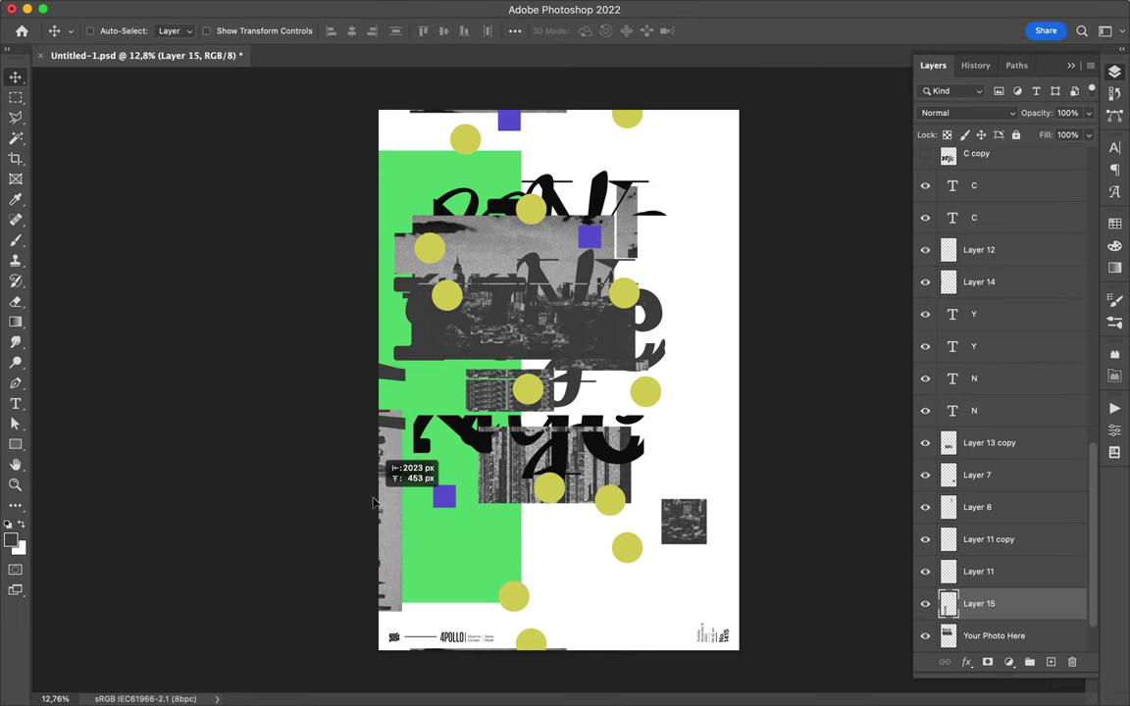
Step: Erase a selected part of the rotated strip and clear the selection
key("m")
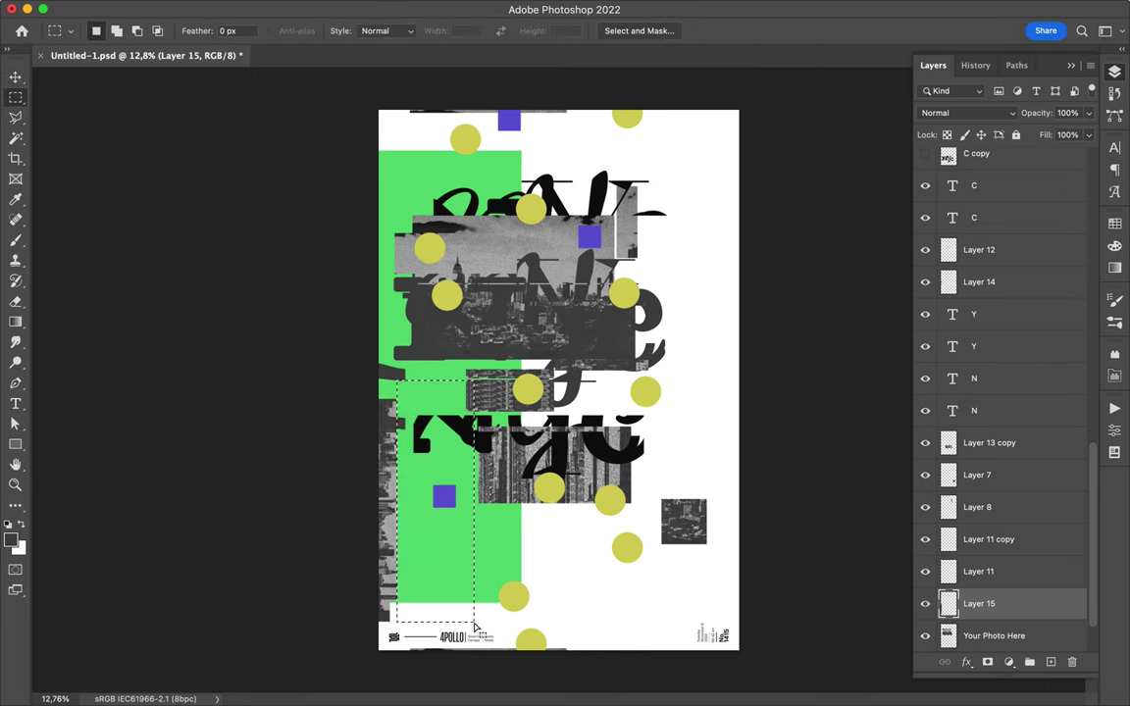
key("Delete")
key("ctrl+d")
key("v")
Step: Copy another skyline strip to a new layer and move it past the right edge
key("alt+bracketleft")
key("m")
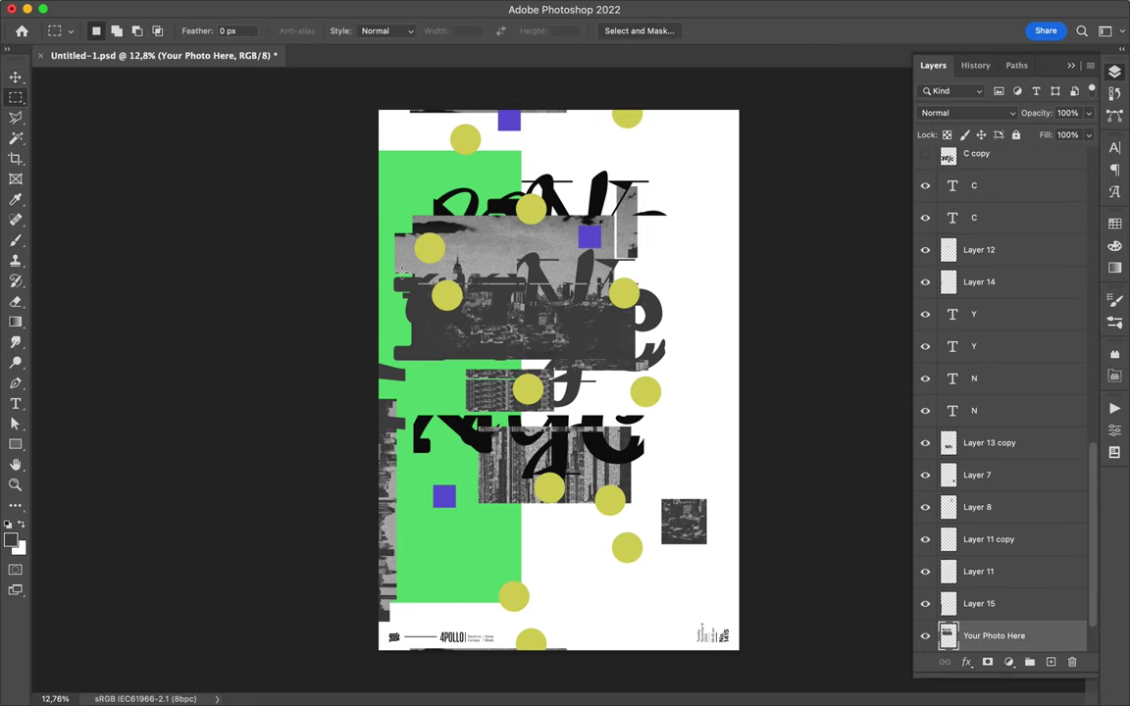
key("ctrl+j")
key("v")
mouse_move(577, 283)
left_mouse_down()
mouse_move(809, 275)
mouse_move(744, 291)
left_mouse_up()
key("ctrl+t")
Step: Confirm the strip's transform, add a vertical guide on the right, and nudge the textured strip
key("Return")
scroll(736, 287, "up", 5)
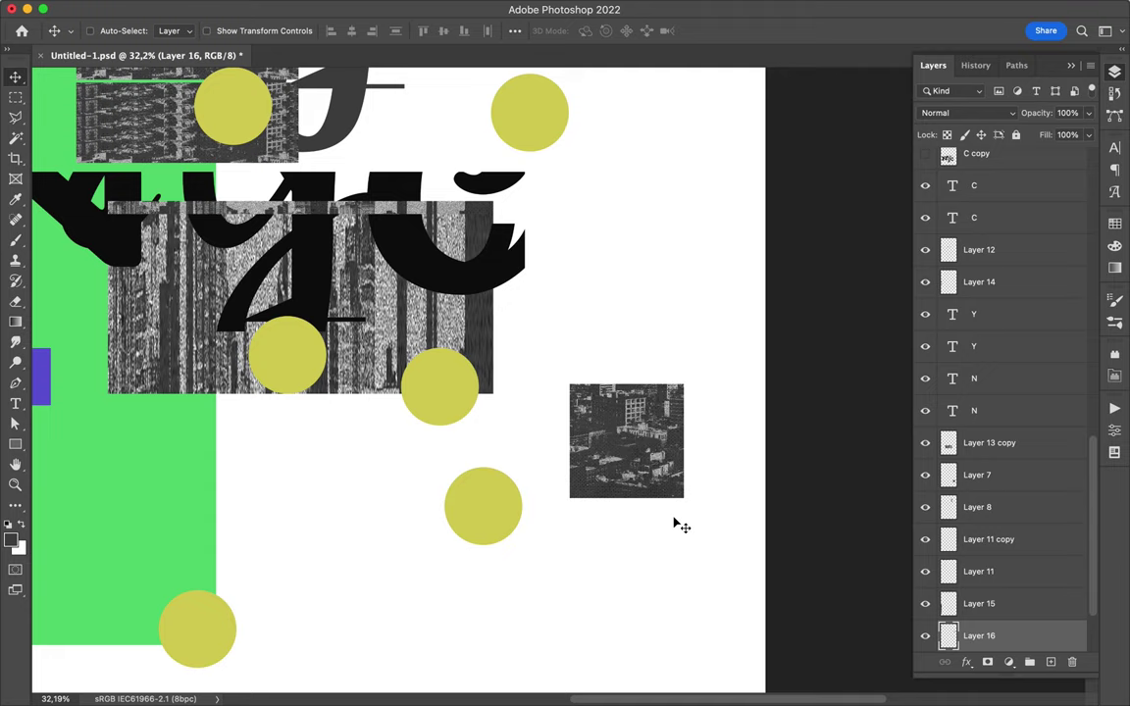
scroll(674, 522, "up", 3)
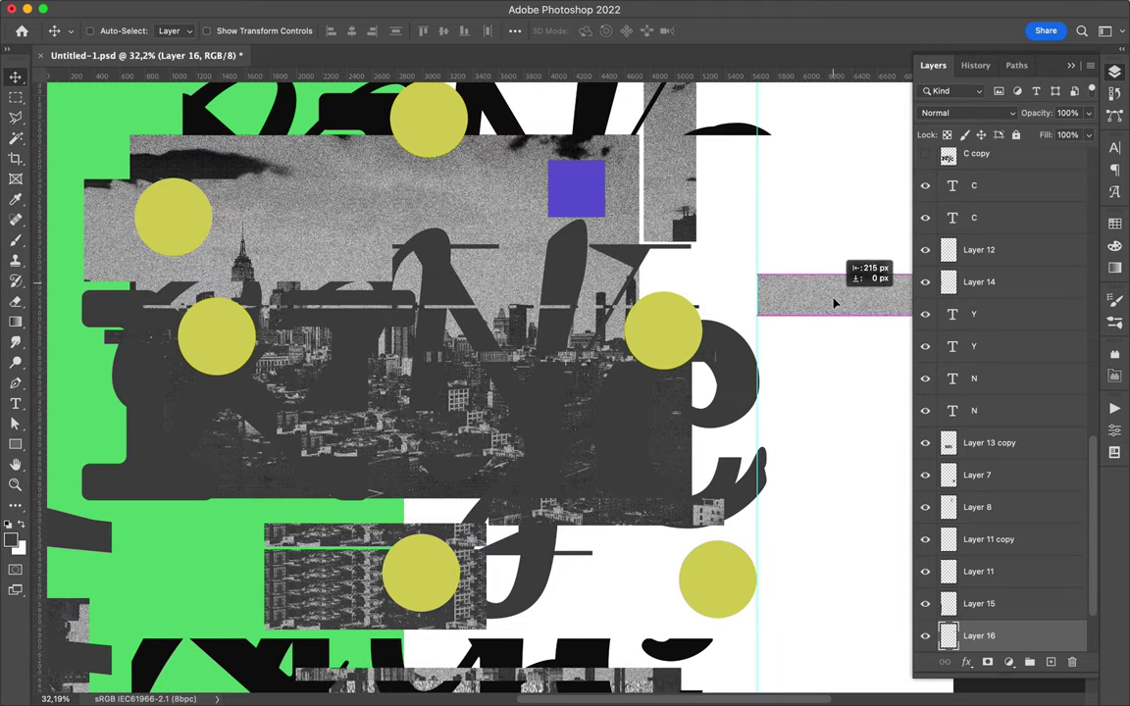
scroll(417, 285, "down", 3)
left_click_drag(40, 295, 660, 345)
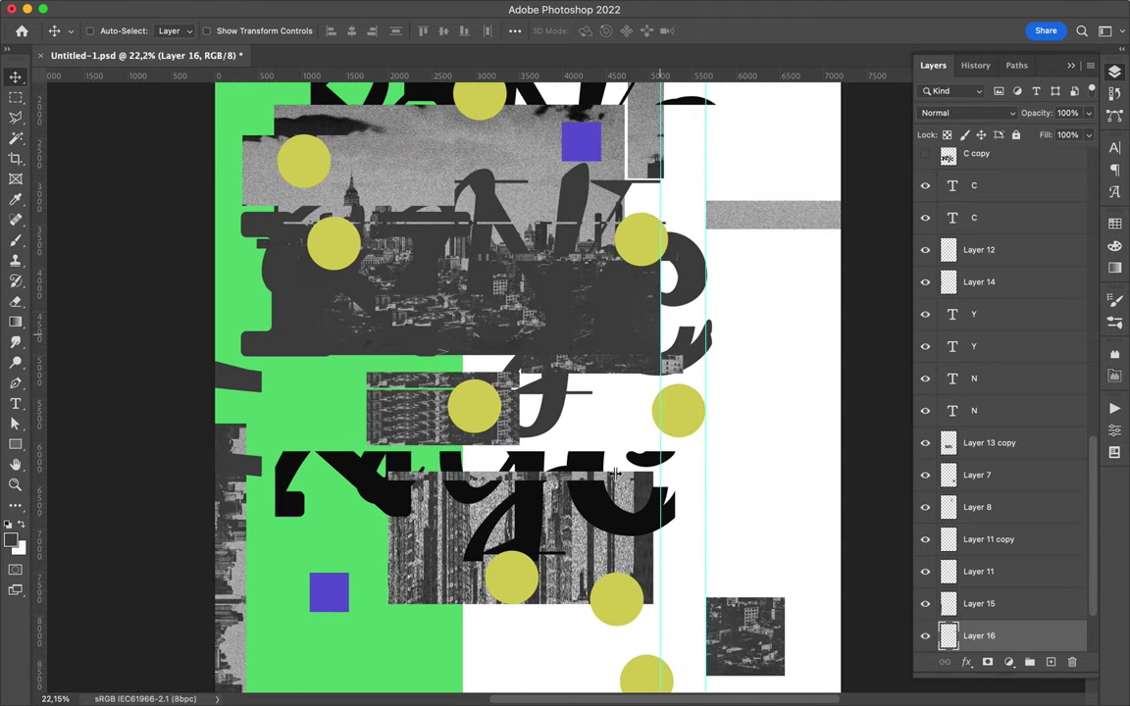
left_click(616, 473, "ctrl")
left_click_drag(615, 474, 564, 469)
Step: Copy a triangular skyline piece to its own layer and move it onto the green panel
scroll(456, 547, "down", 1)
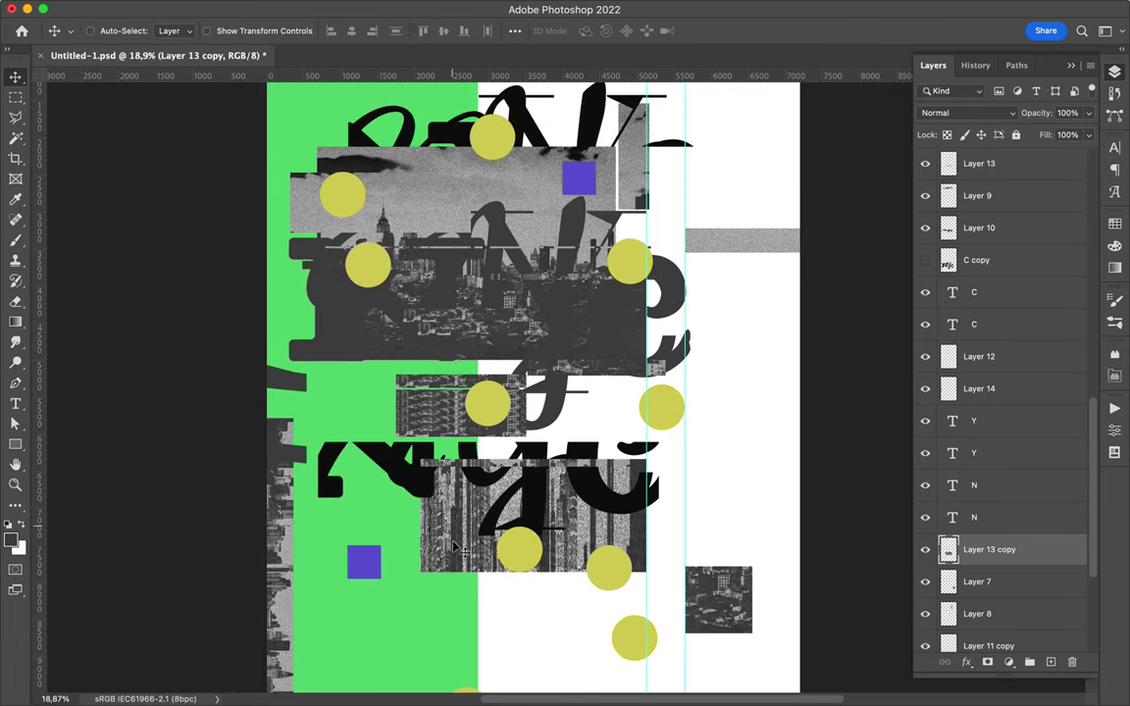
key("ctrl+j")
mouse_move(440, 537)
left_mouse_down()
mouse_move(446, 567)
mouse_move(427, 594)
left_mouse_up()
scroll(422, 599, "down", 2)
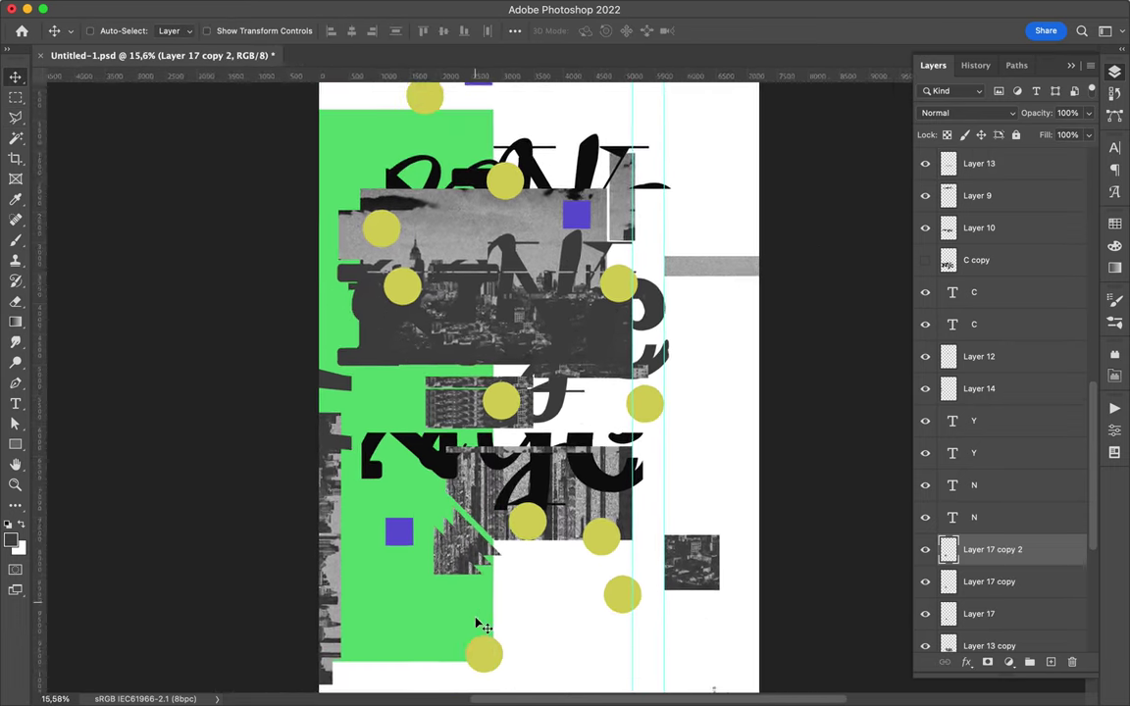
left_click(432, 579, "ctrl")
Step: Draw a small green rectangle and a green circle over the upper skyline
key("u")
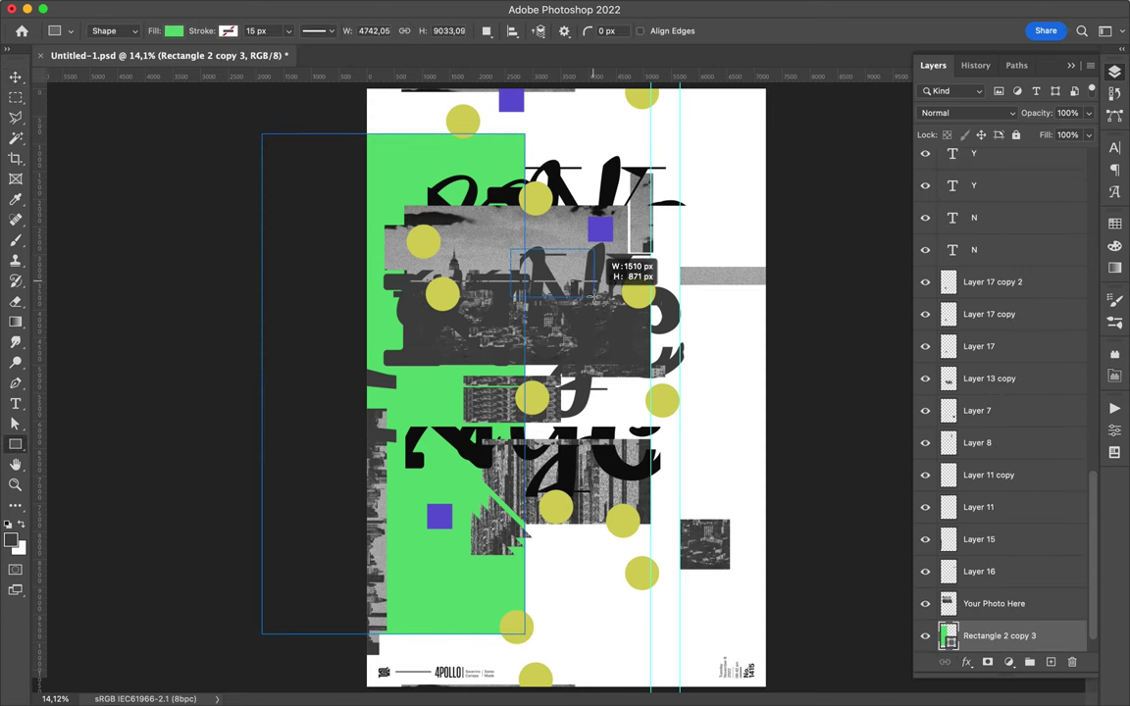
left_click_drag(595, 296, 594, 297)
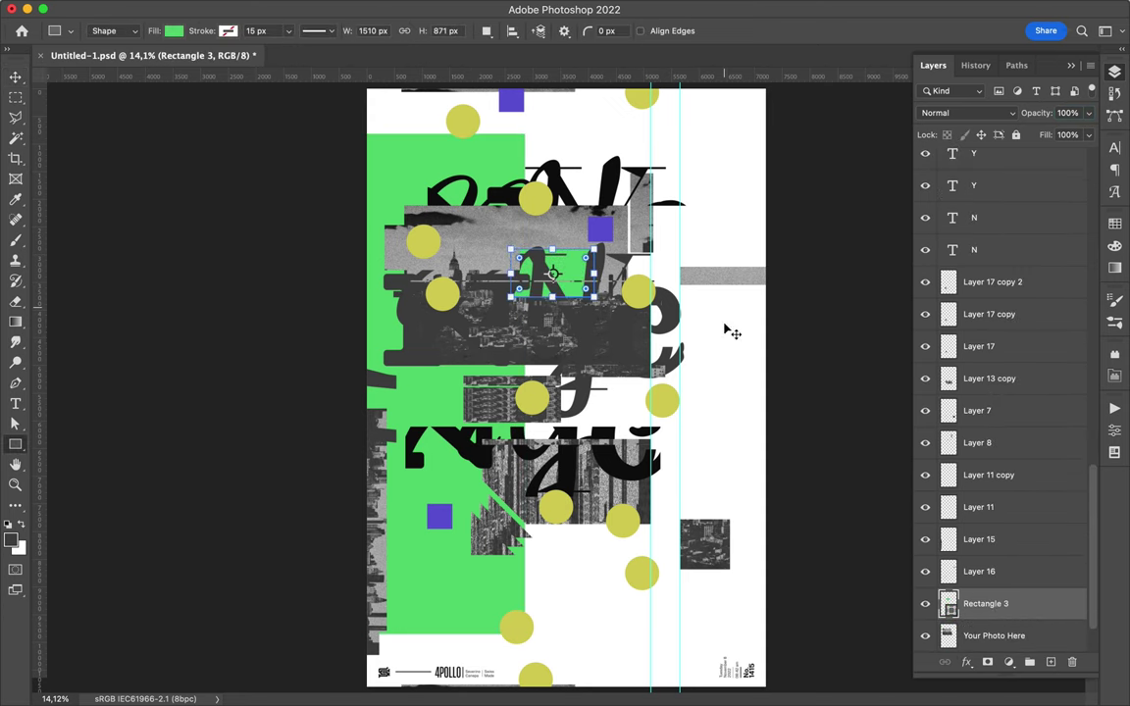
left_click(16, 80)
key("shift+u")
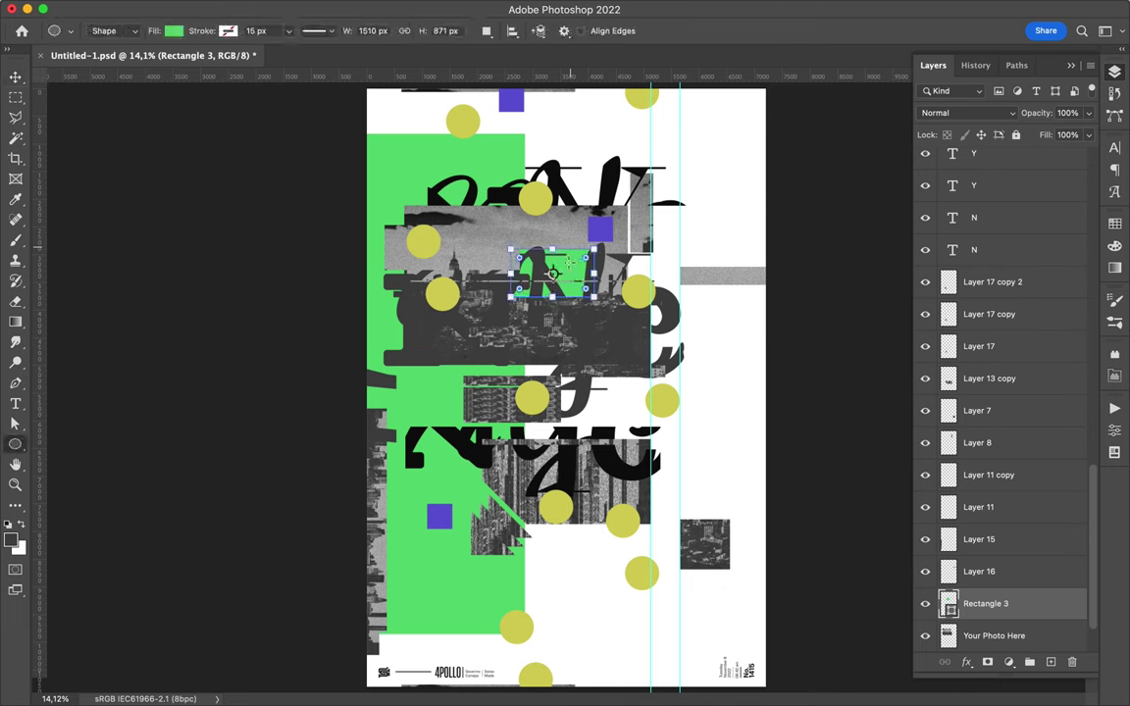
key("v")
left_click_drag(624, 322, 555, 266)
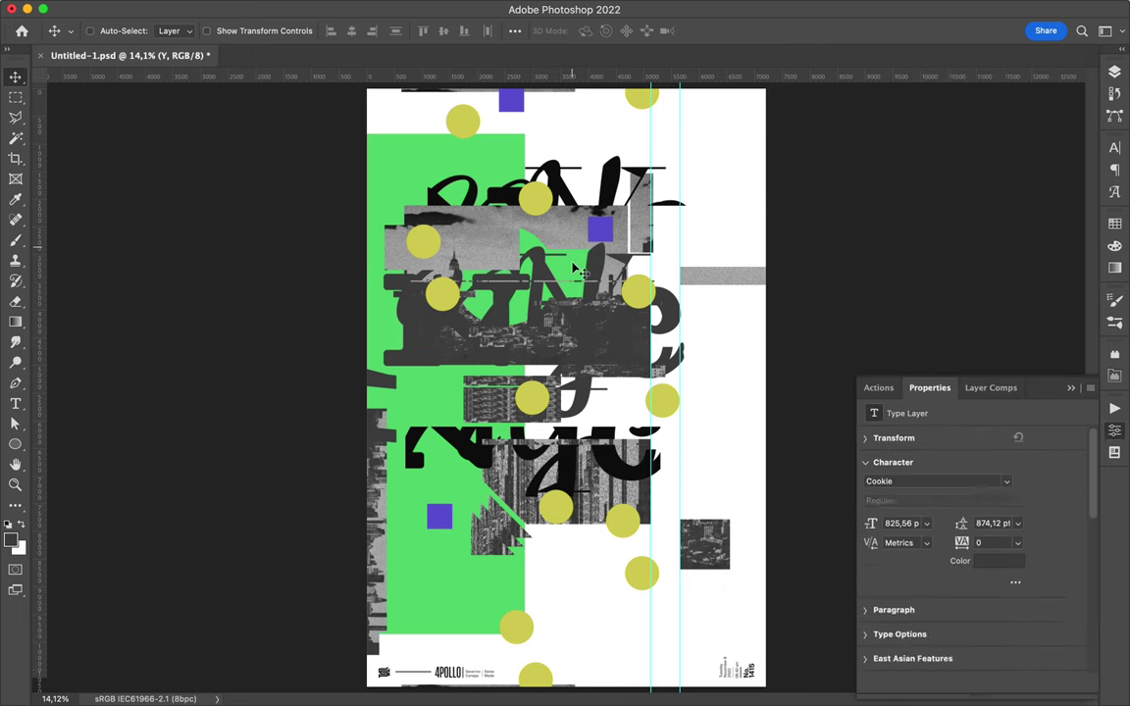
Step: Merge the rectangle and circle, delete a band across the circle, and rasterize the shape
key("F7")
left_click(984, 539, "shift")
key("ctrl+e")
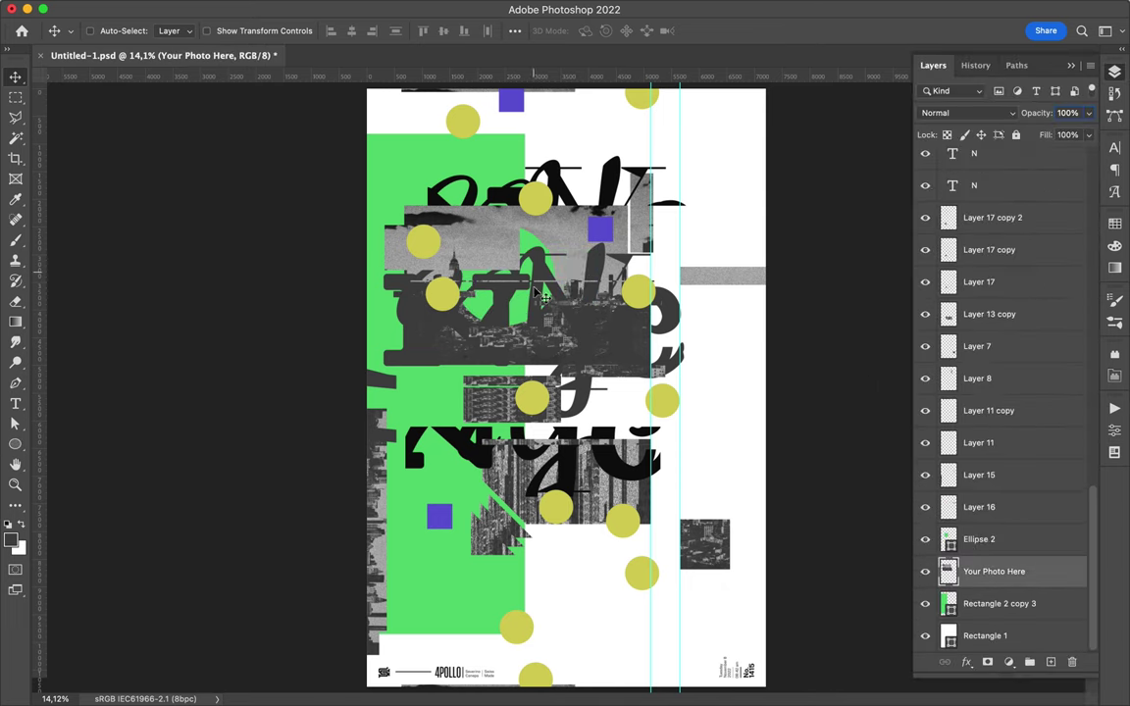
left_click_drag(595, 256, 598, 257)
key("m")
left_click_drag(490, 265, 664, 290)
left_click_drag(555, 332, 677, 343)
key("Delete")
key("Return")
right_click(755, 480)
key("Escape")
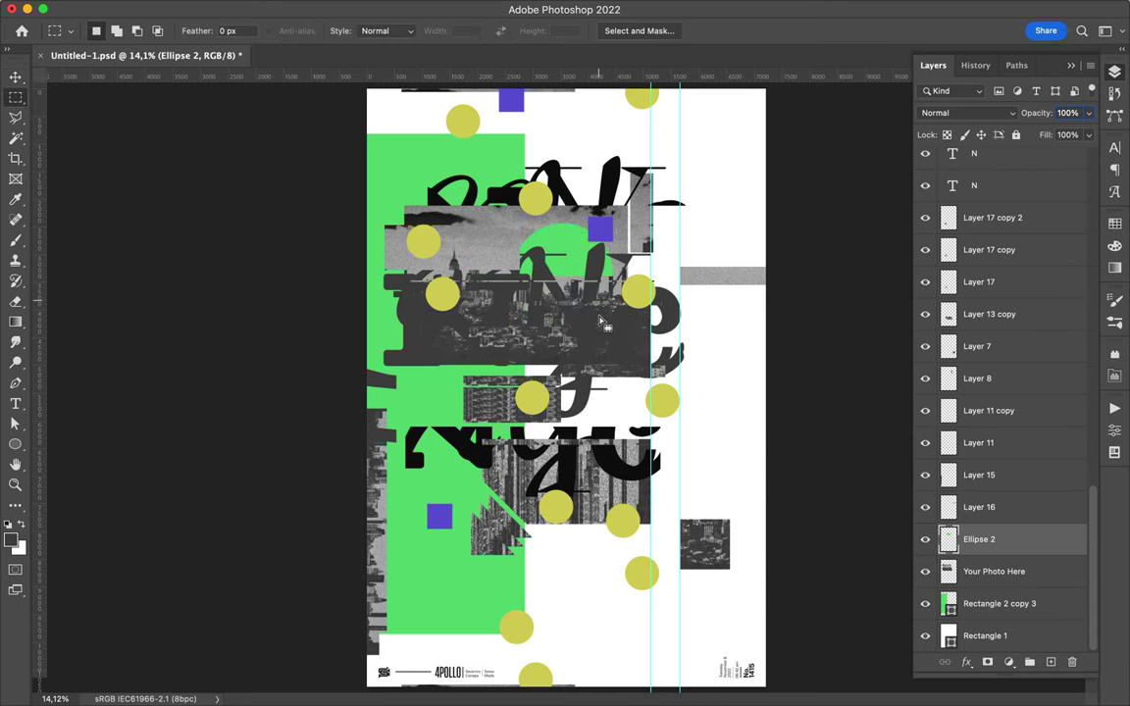
left_click_drag(569, 238, 571, 238)
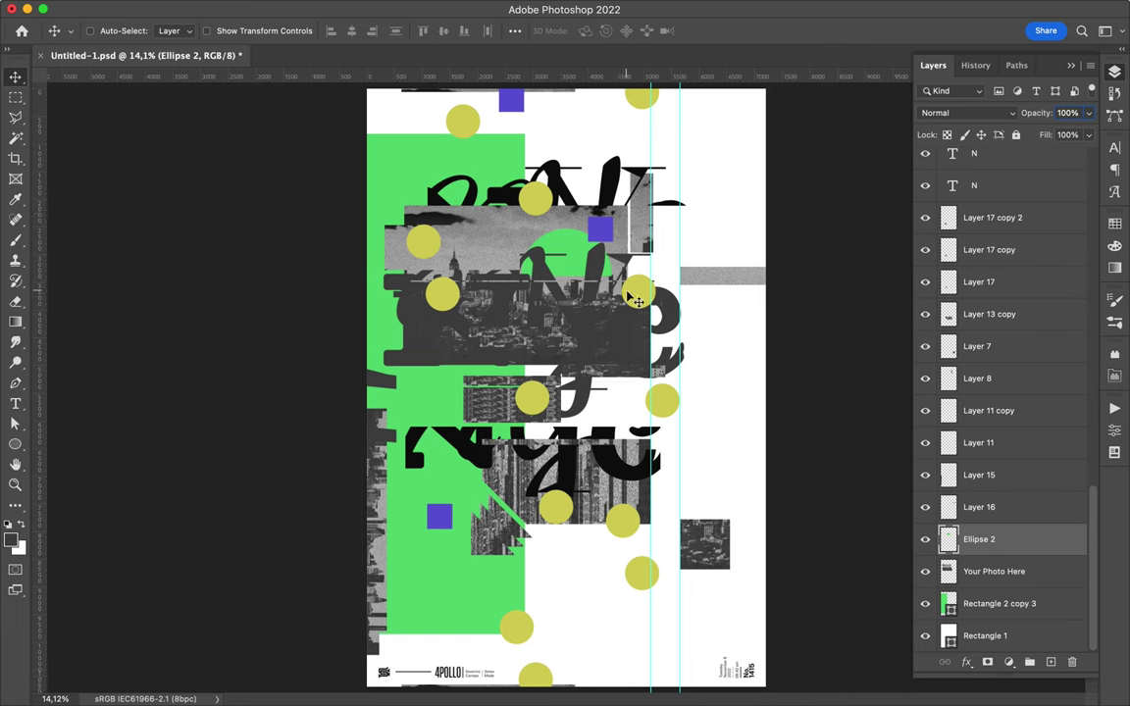
Step: Duplicate the textured strip to the lower left beneath the green panel, then select Layer 10
left_click(989, 314)
left_click_drag(589, 431, 451, 530)
left_click_drag(991, 314, 981, 631)
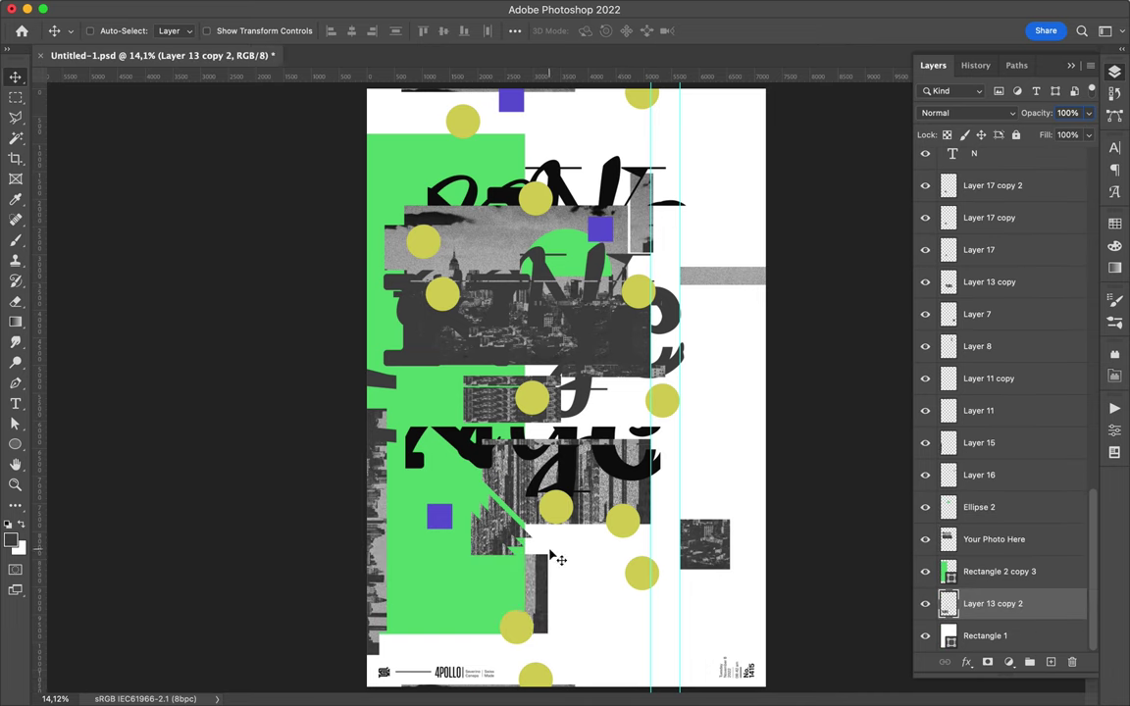
scroll(1030, 392, "up", 3)
key("alt+period")
scroll(1037, 390, "down", 10)
scroll(971, 459, "up", 3)
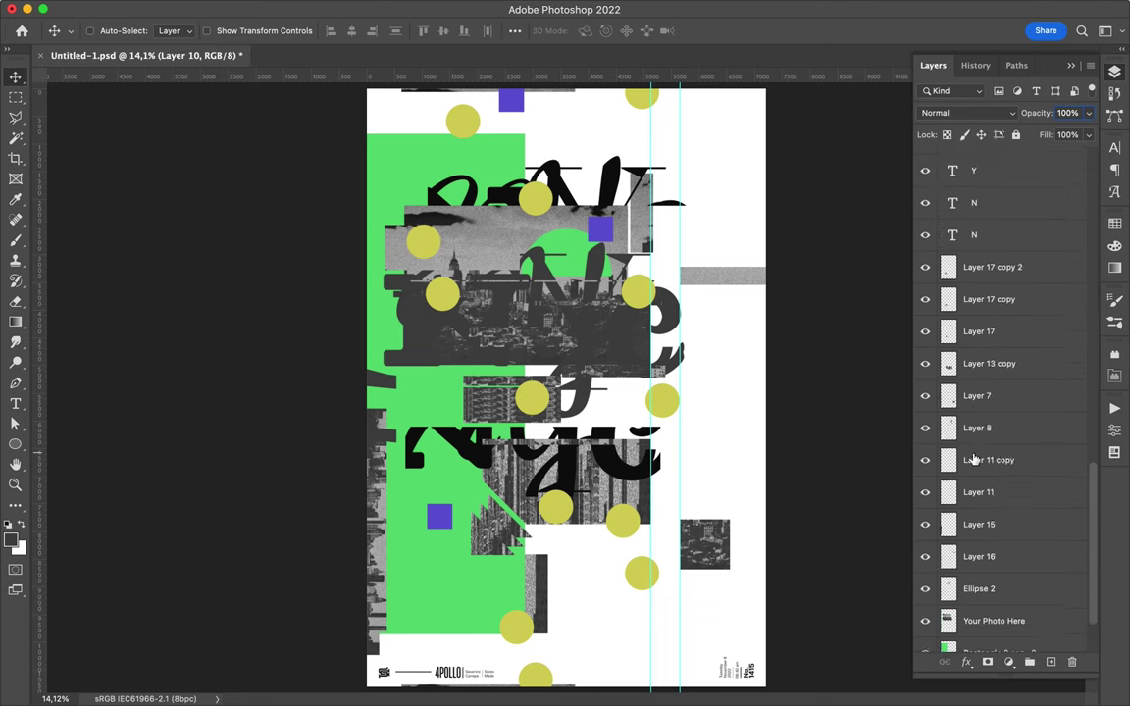
scroll(971, 459, "up", 5)
Step: Draw a yellow rectangle and clip it to the NYC lettering to turn it yellow
key("shift+u")
key("shift+u")
left_click(175, 32)
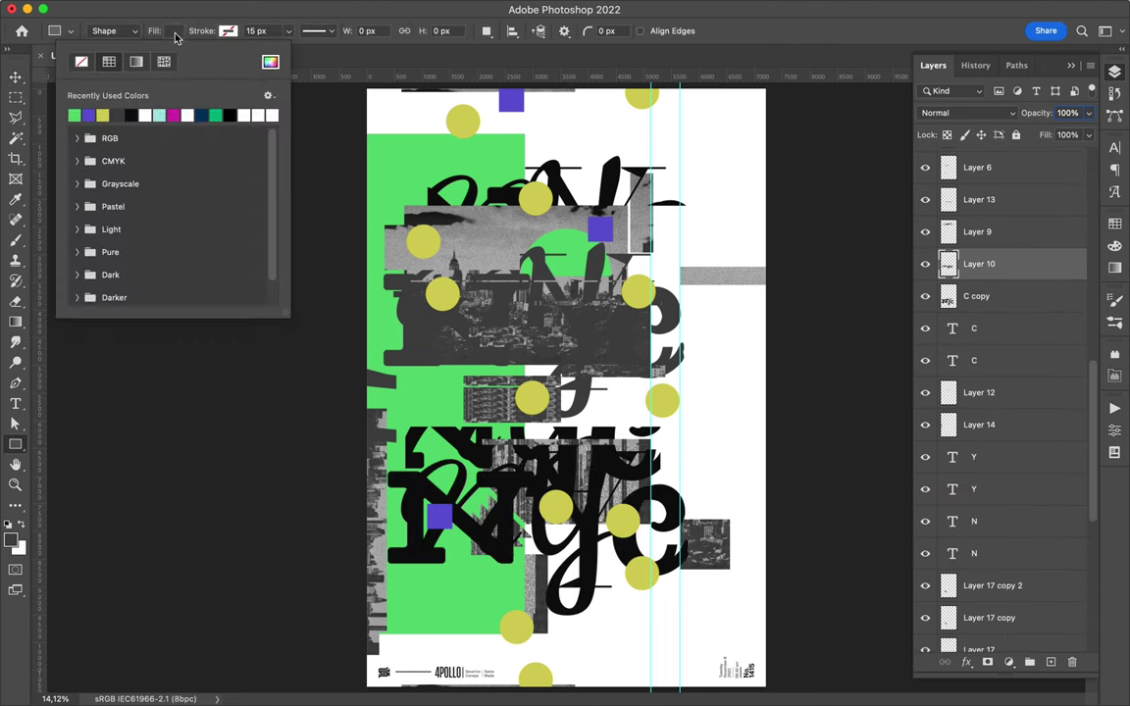
left_click(103, 114)
left_click_drag(374, 420, 726, 662)
key("ctrl+alt+g")
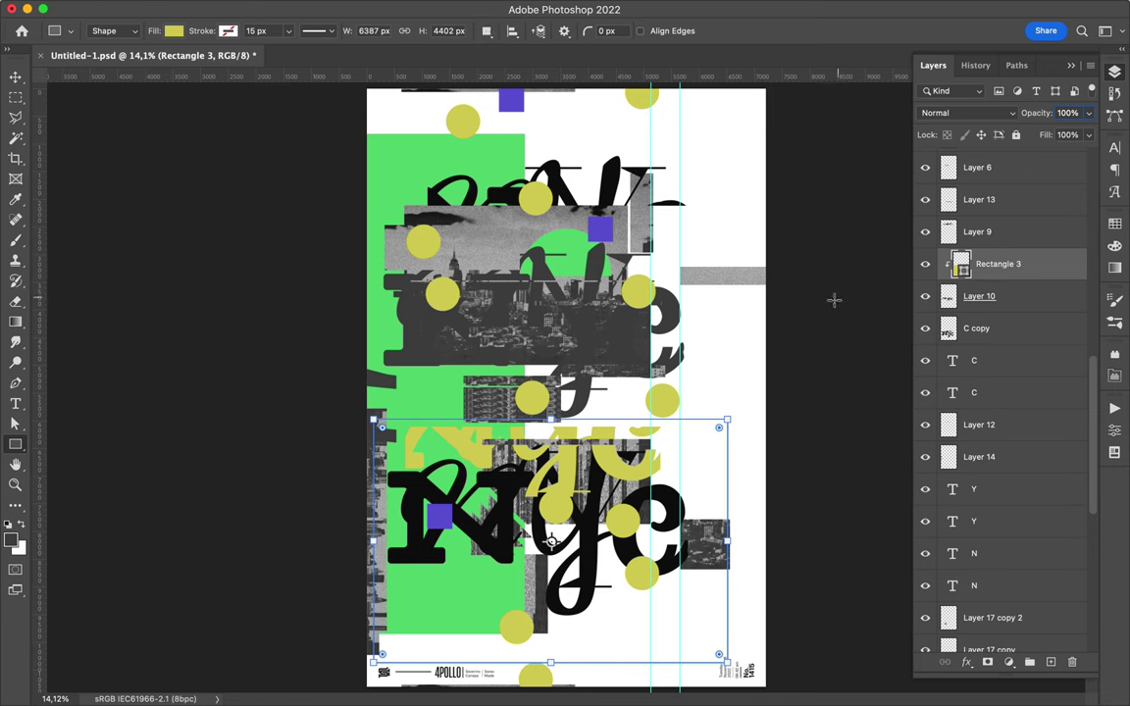
left_click_drag(986, 294, 986, 294)
key("ctrl+alt+g")
Step: Duplicate and merge the yellow lettering, lasso a fragment onto Layer 18, and move it onto the skyline
left_click(979, 328, "shift")
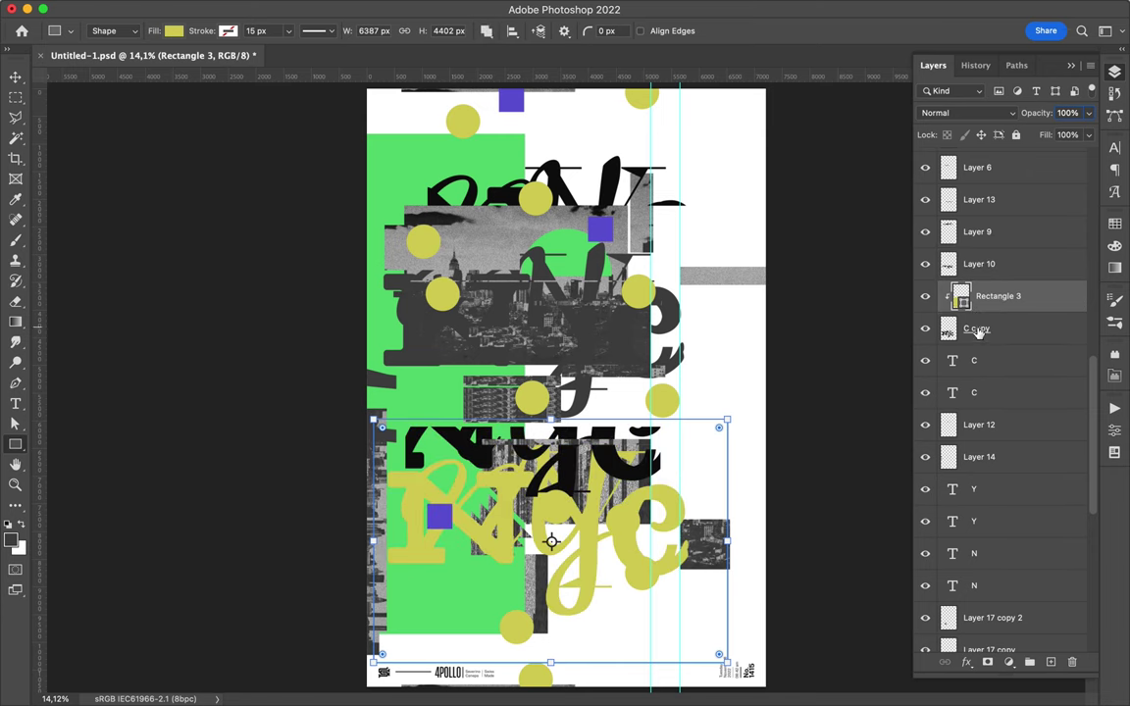
key("ctrl+j")
key("ctrl+e")
key("l")
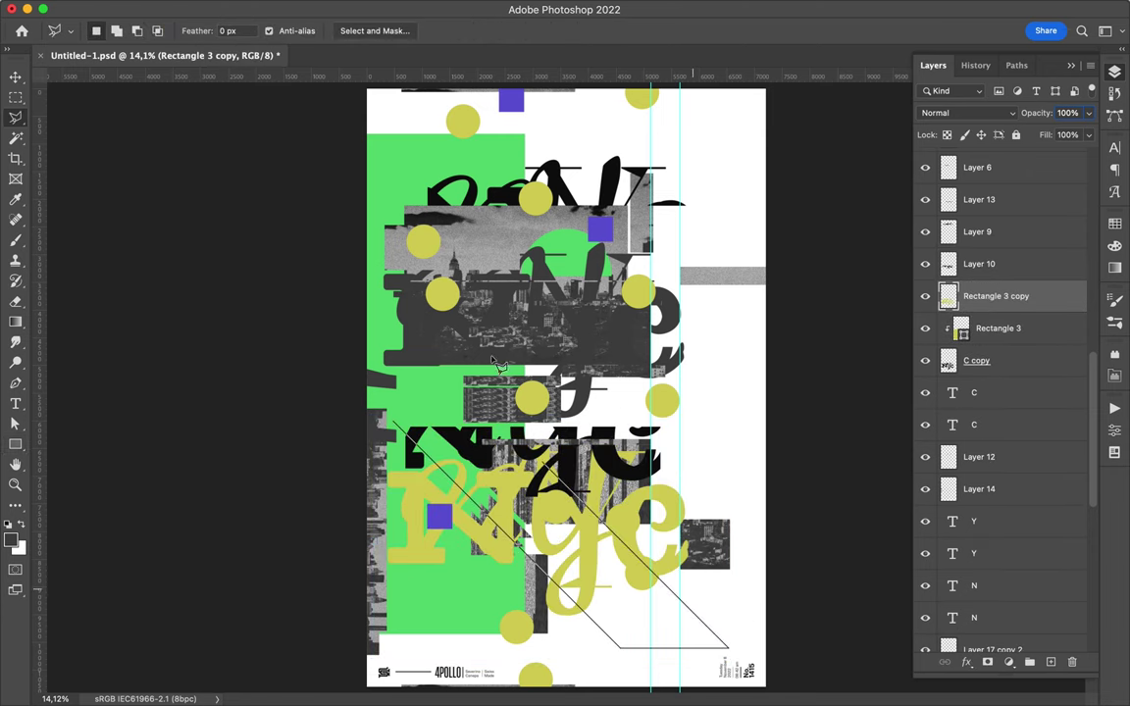
key("ctrl+j")
key("v")
left_click_drag(488, 429, 390, 282)
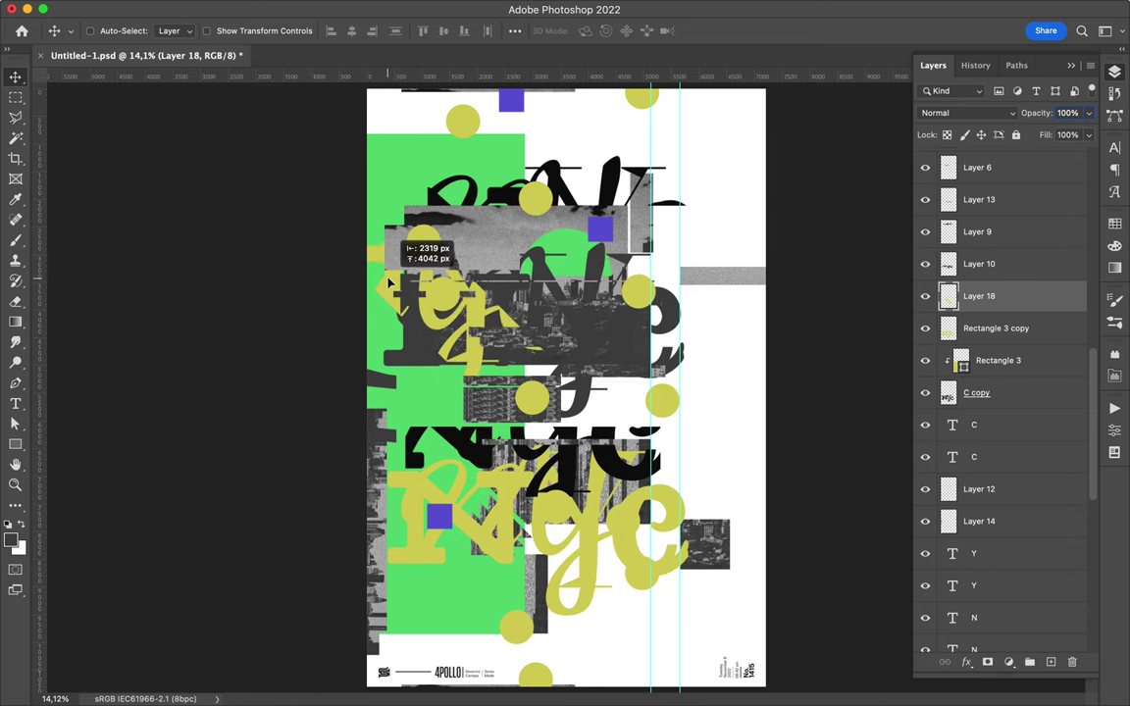
mouse_move(569, 531)
left_mouse_down()
mouse_move(543, 491)
mouse_move(588, 510)
left_mouse_up()
Step: Change the lettering's clipped fill to green
left_click(981, 361)
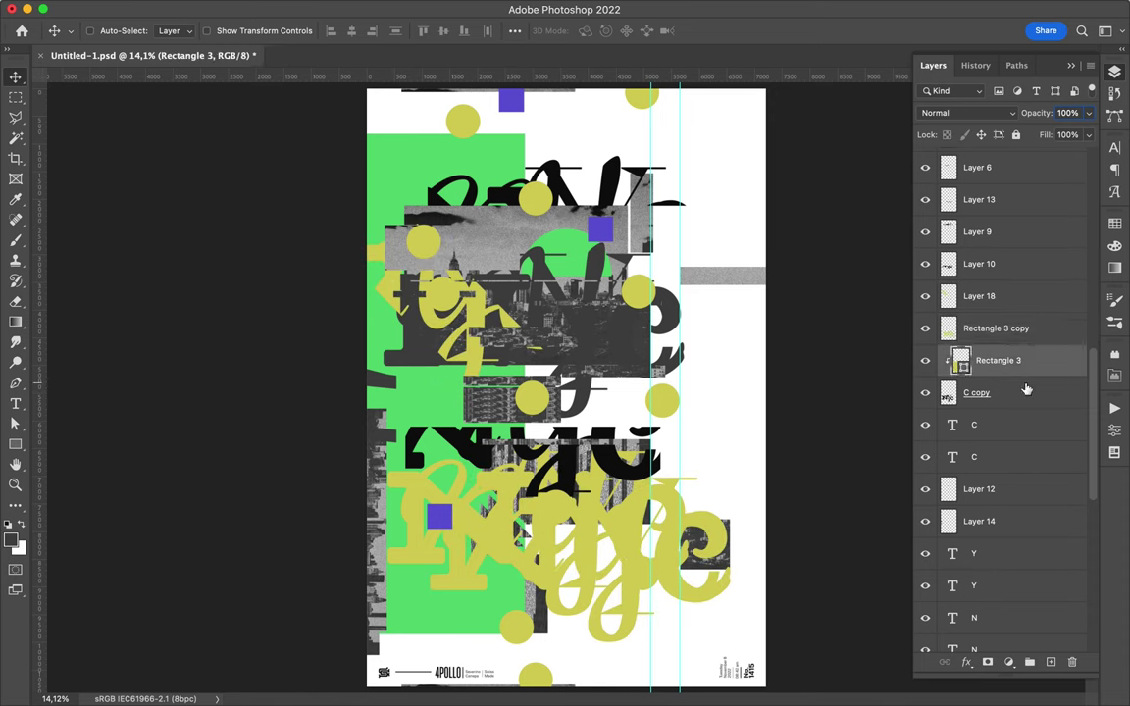
key("a")
left_click(233, 30)
left_click(143, 110)
left_click(1017, 396)
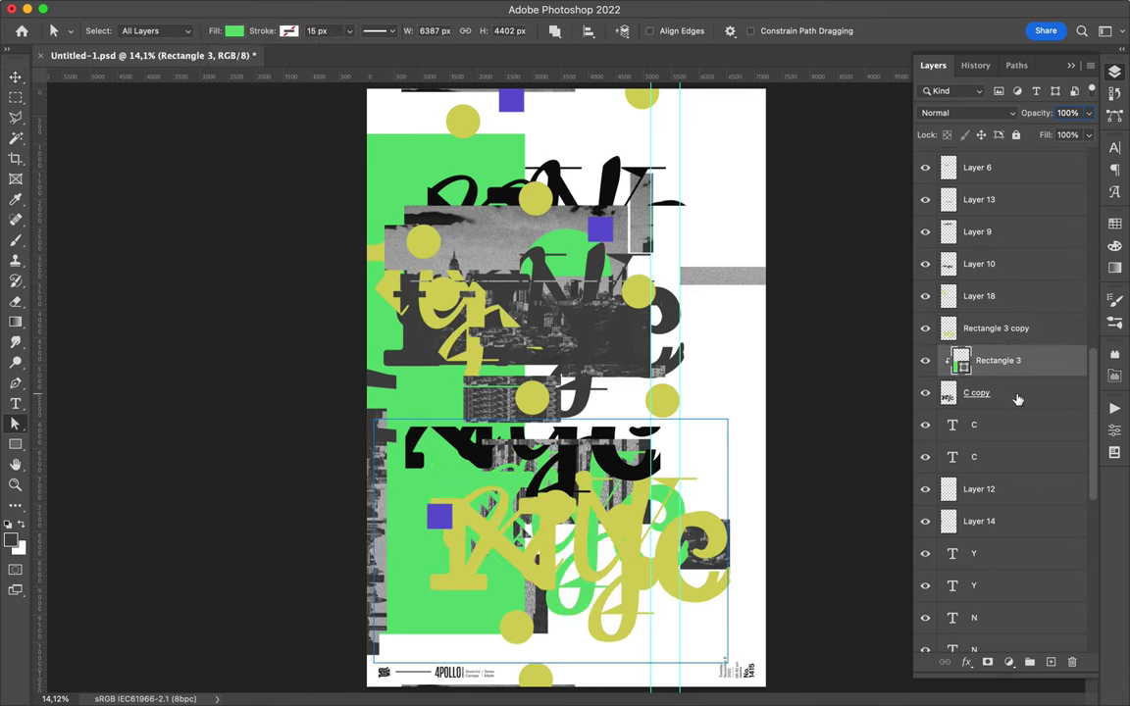
Step: Duplicate the green lettering, move the slice to the right edge and rotate it vertical
left_click(967, 393)
left_click_drag(981, 360, 485, 408)
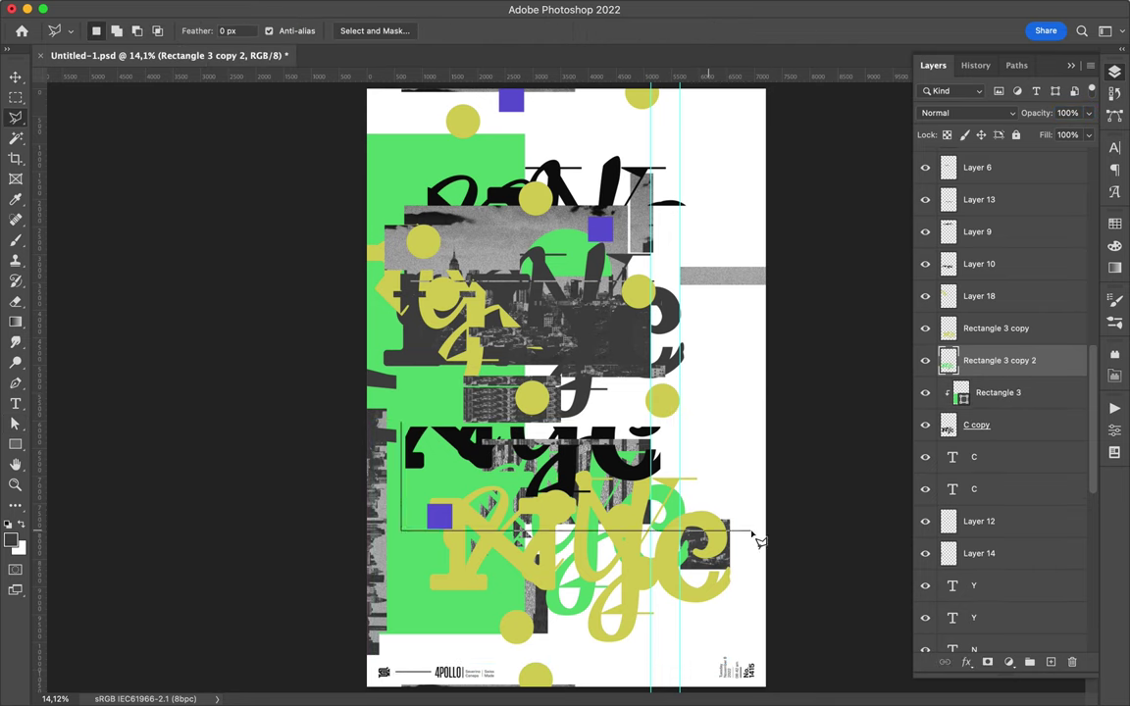
left_click(981, 392)
key("v")
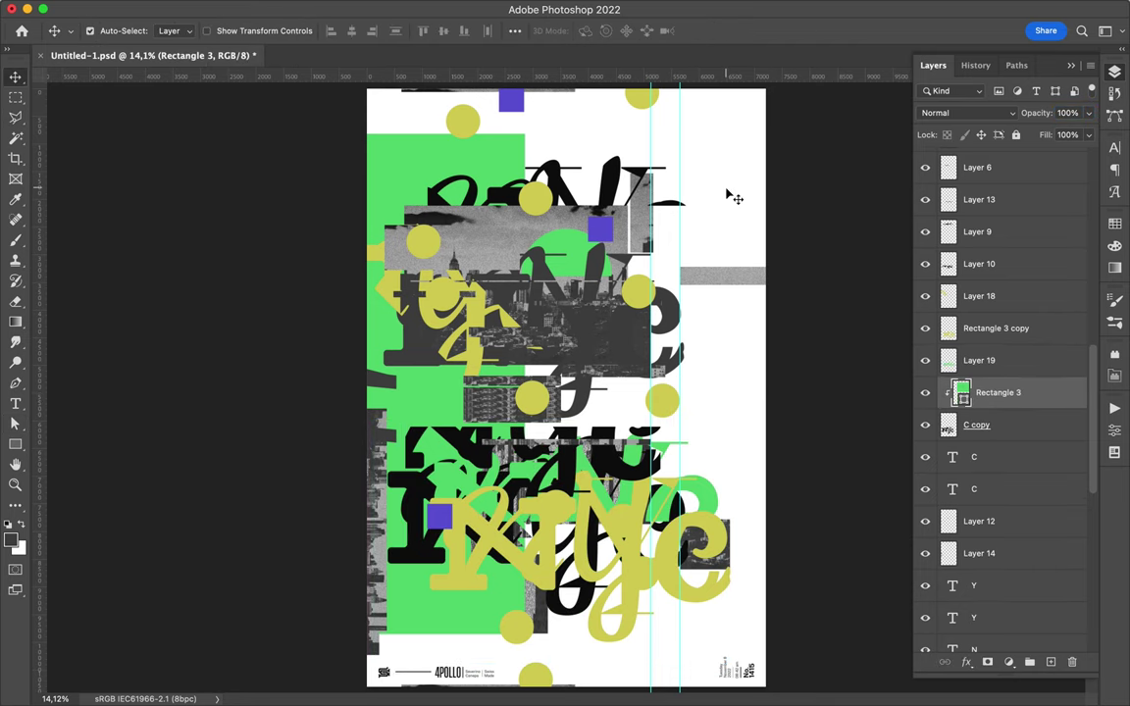
left_click_drag(727, 196, 618, 252)
key("ctrl+t")
left_click_drag(515, 221, 596, 433)
Step: Apply the green slice's rotation, hide the large yellow lettering, and show the C copy lettering
left_click_drag(752, 399, 771, 399)
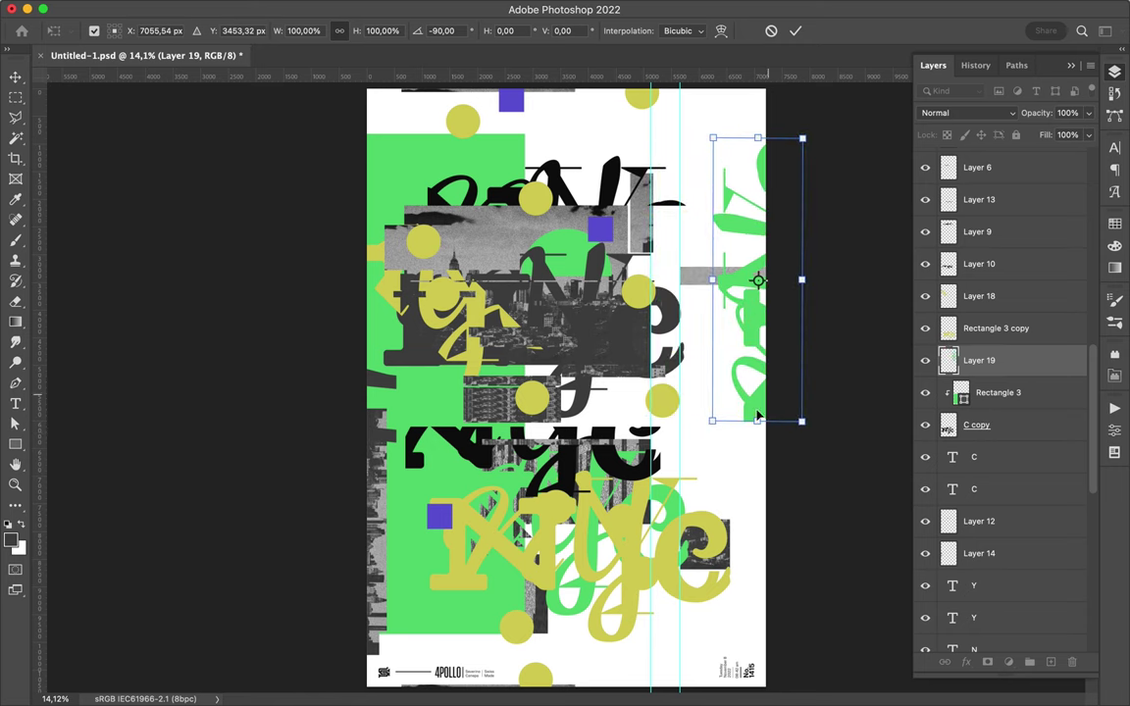
key("Return")
left_click(668, 545)
left_click(925, 307)
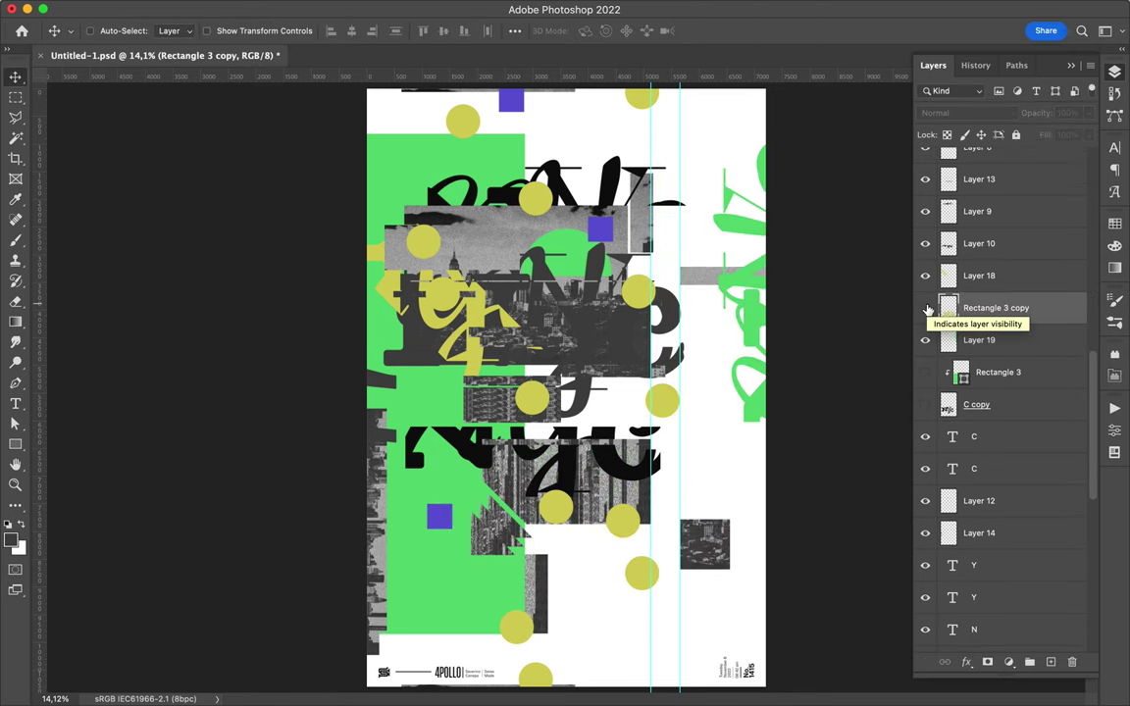
left_click(998, 372)
left_click(925, 371)
Step: Change the lettering fill to purple and merge it with the lettering
key("a")
left_click(269, 30)
left_click(182, 111)
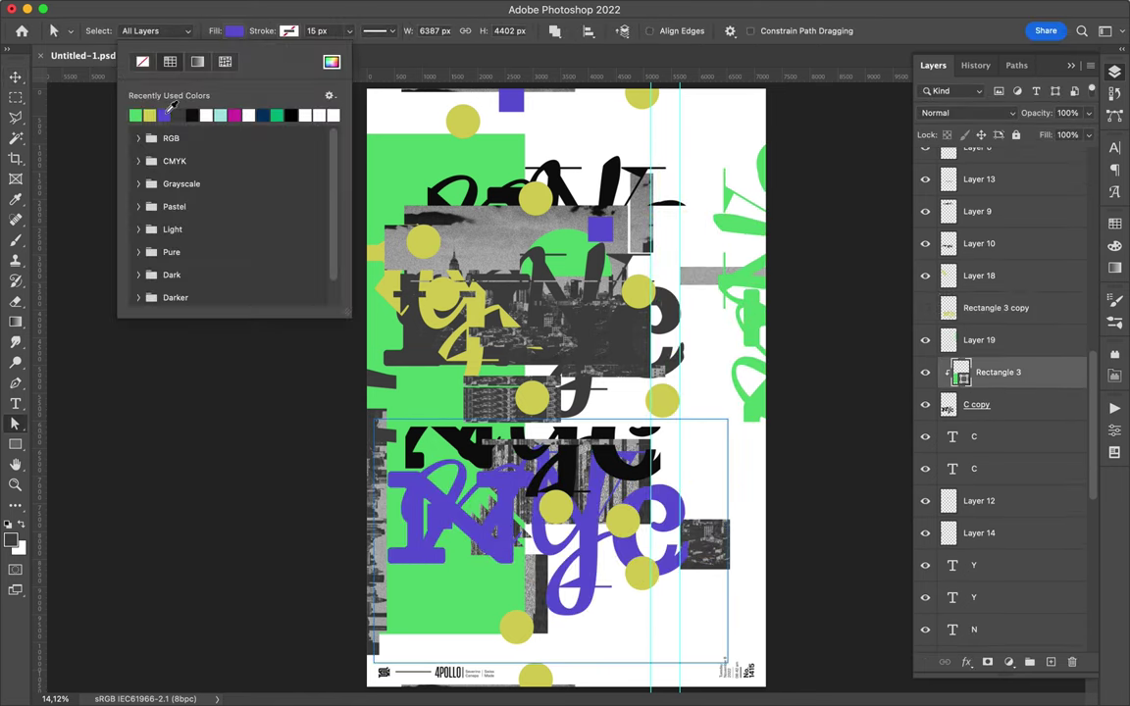
left_click(981, 404, "shift")
key("ctrl+e")
Step: Copy a band of purple lettering to a new layer, rotate it vertical, and place it by the green panel's left edge
key("m")
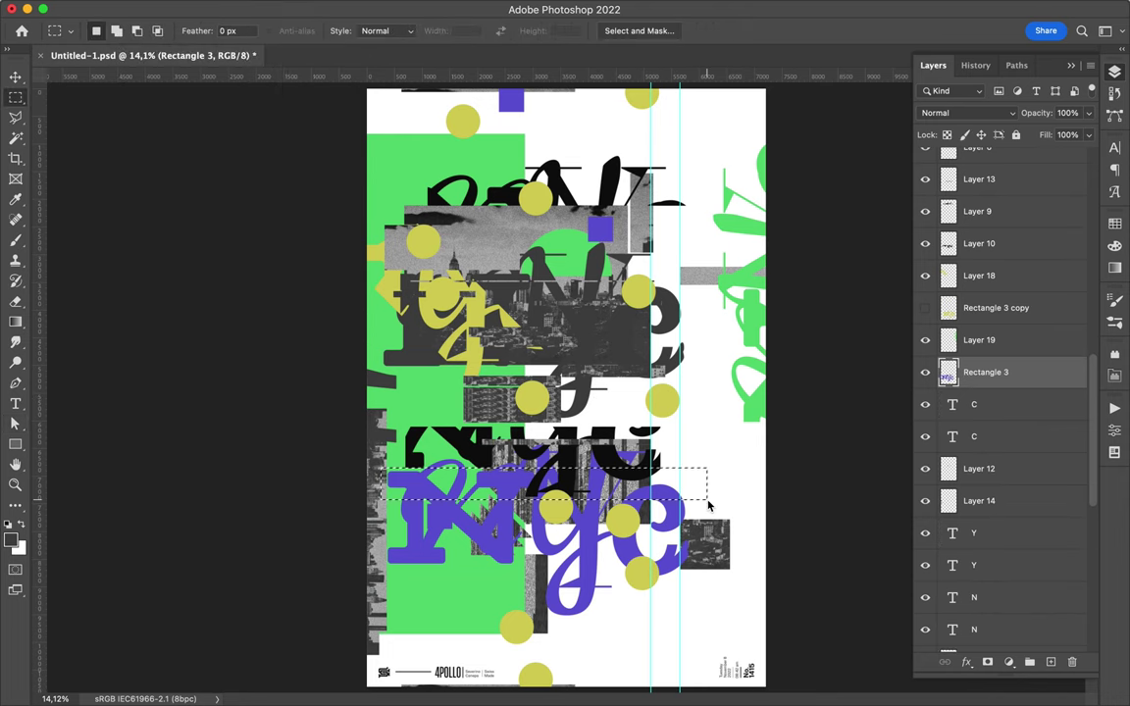
key("ctrl+shift+j")
key("v")
key("ctrl+t")
left_click_drag(370, 309, 365, 480)
key("Return")
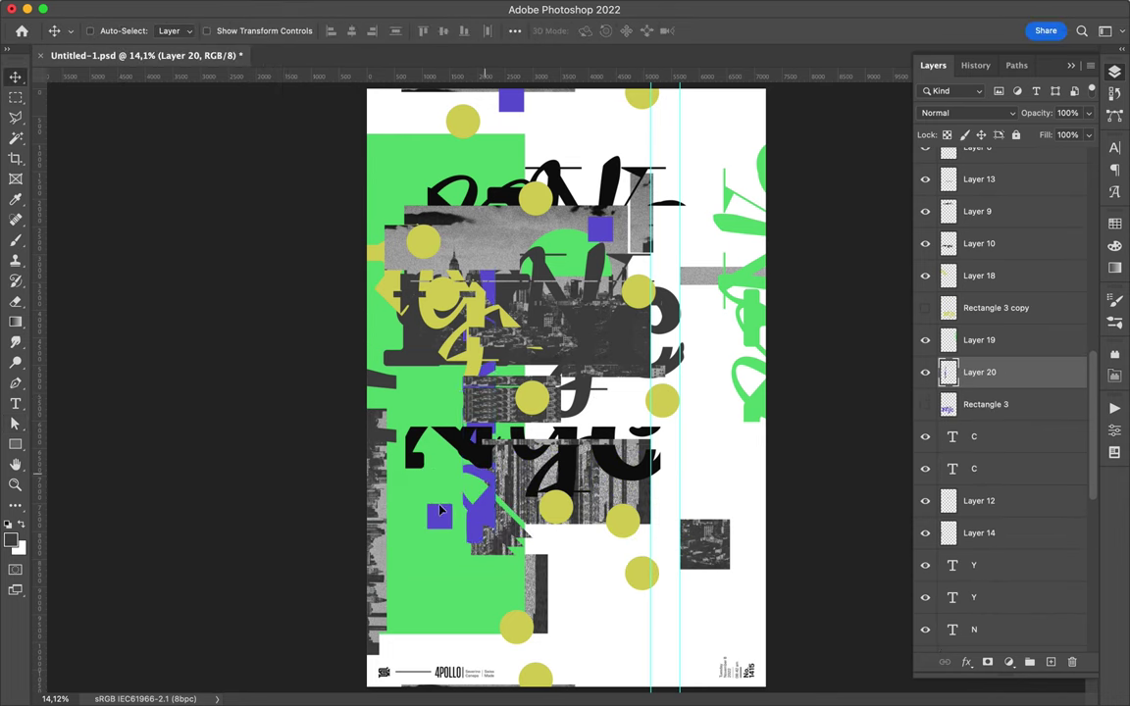
left_click_drag(432, 500, 412, 555)
mouse_move(749, 328)
left_mouse_down()
mouse_move(768, 333)
mouse_move(844, 294)
left_mouse_up()
Step: Place a copy of the purple slice further down the left side and save the poster
key("ctrl+z")
left_click_drag(432, 461, 471, 508)
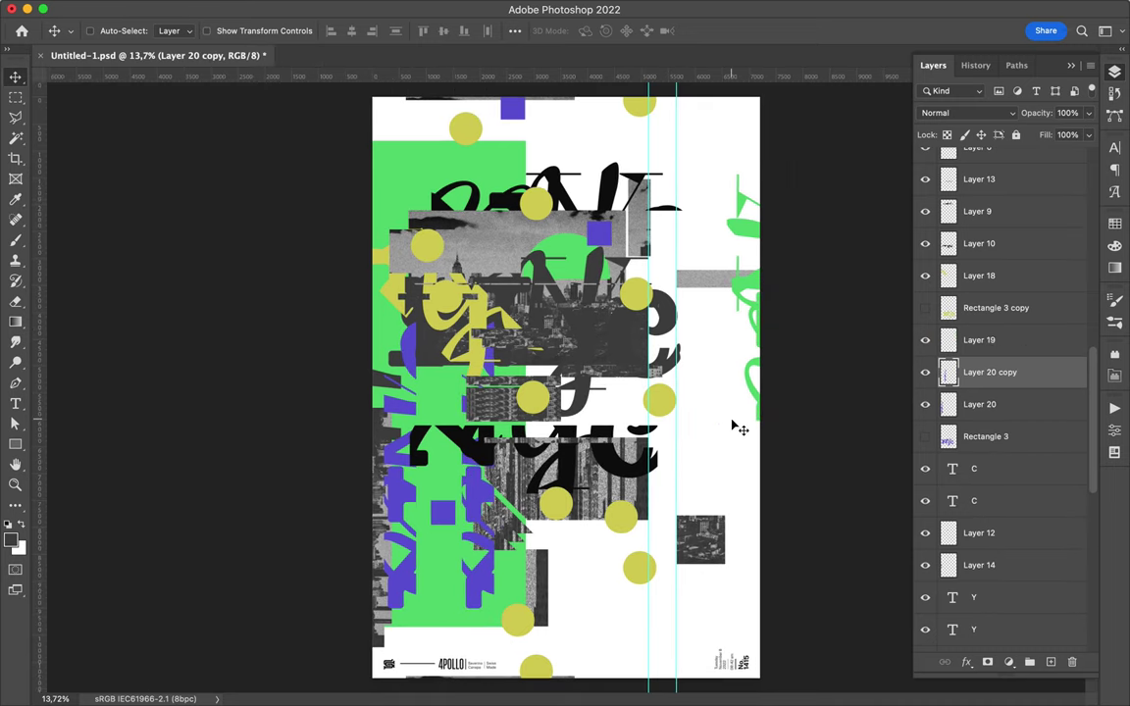
key("ctrl+s")
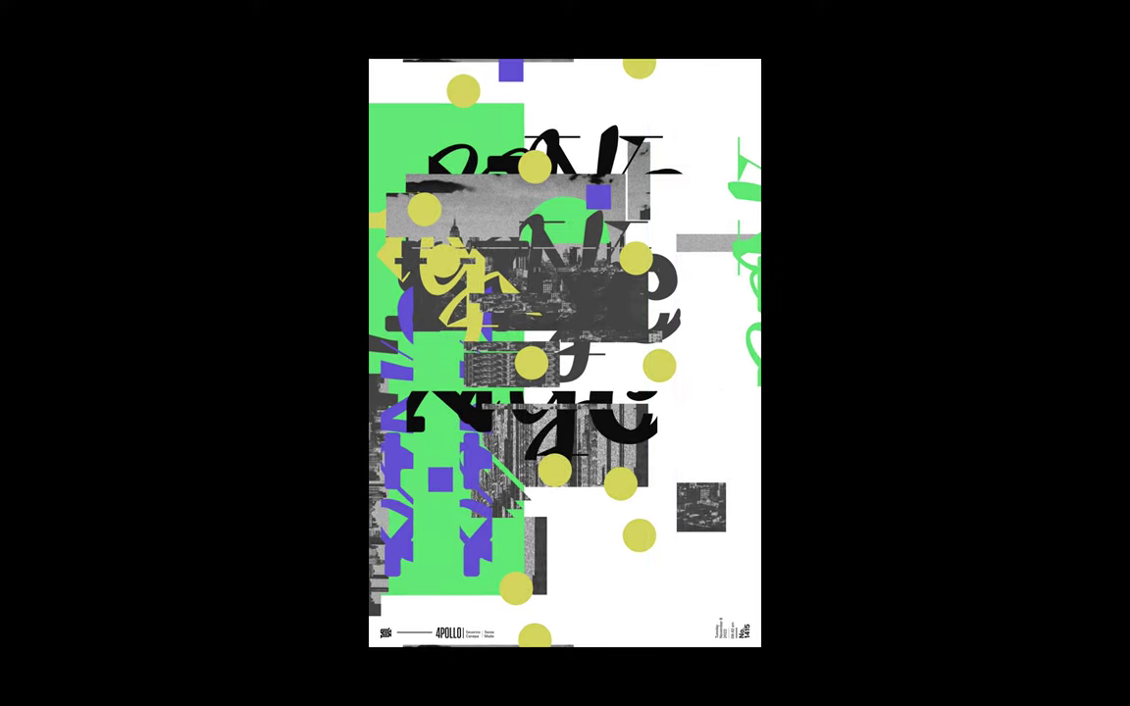